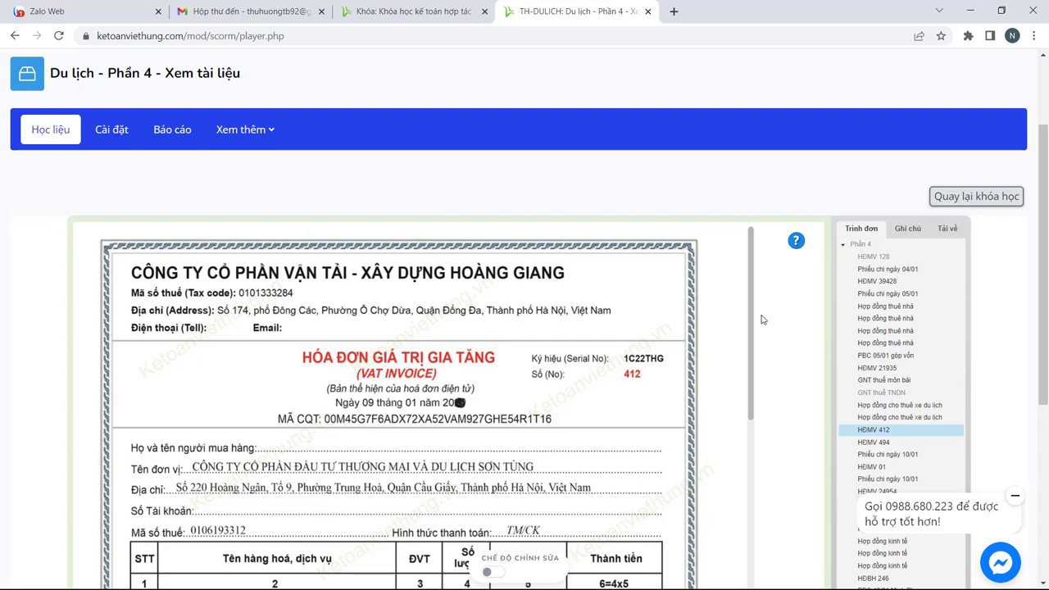
Step: Open the car-rental contract and review its parties section
{"action": "scroll", "coordinate": [764, 316], "scroll_direction": "down", "scroll_amount": 1}
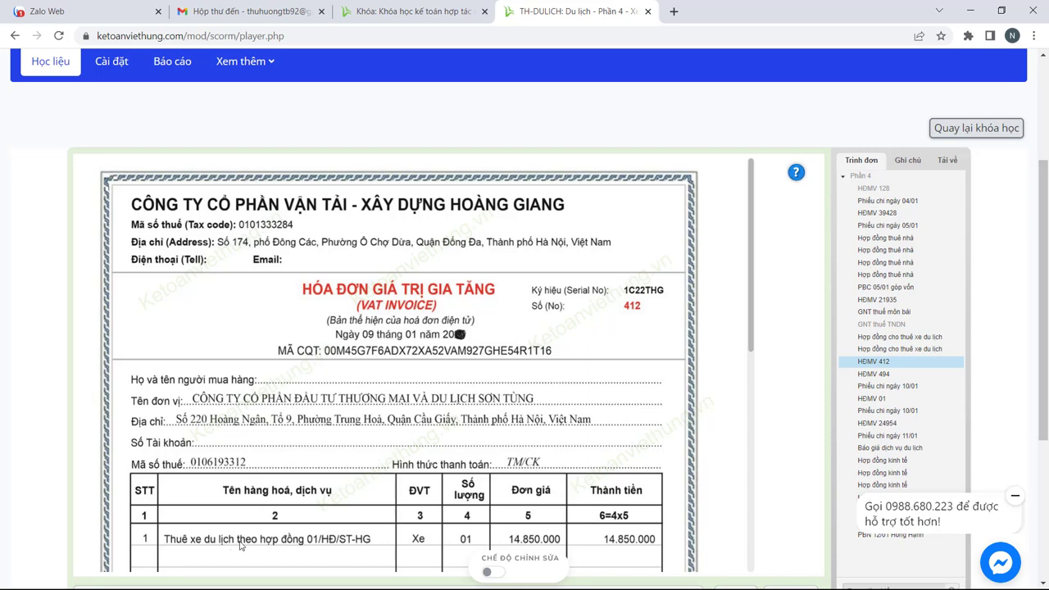
{"action": "left_click", "coordinate": [864, 337]}
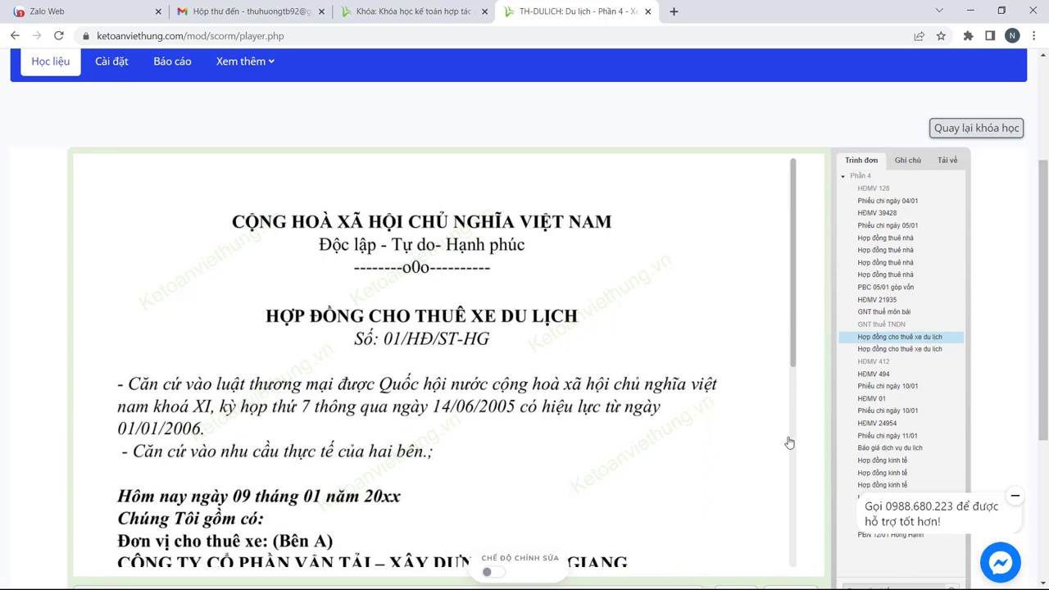
{"action": "left_click", "coordinate": [792, 376]}
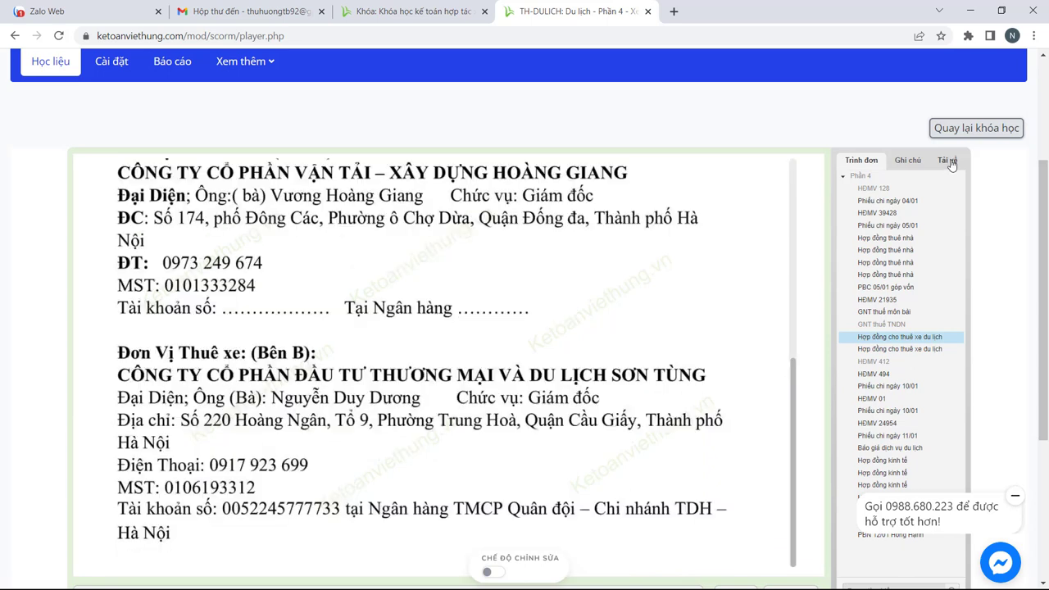
Step: Check the Tải về attachments, then go back to invoice 412 and its TOUR_HD246 cost-account note
{"action": "left_click", "coordinate": [948, 160]}
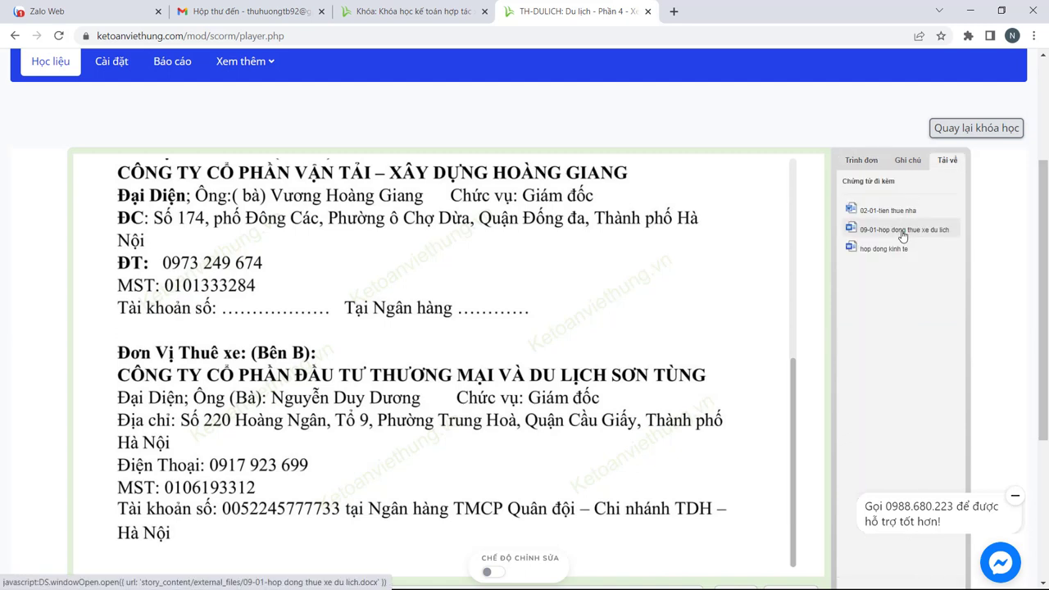
{"action": "left_click", "coordinate": [861, 161]}
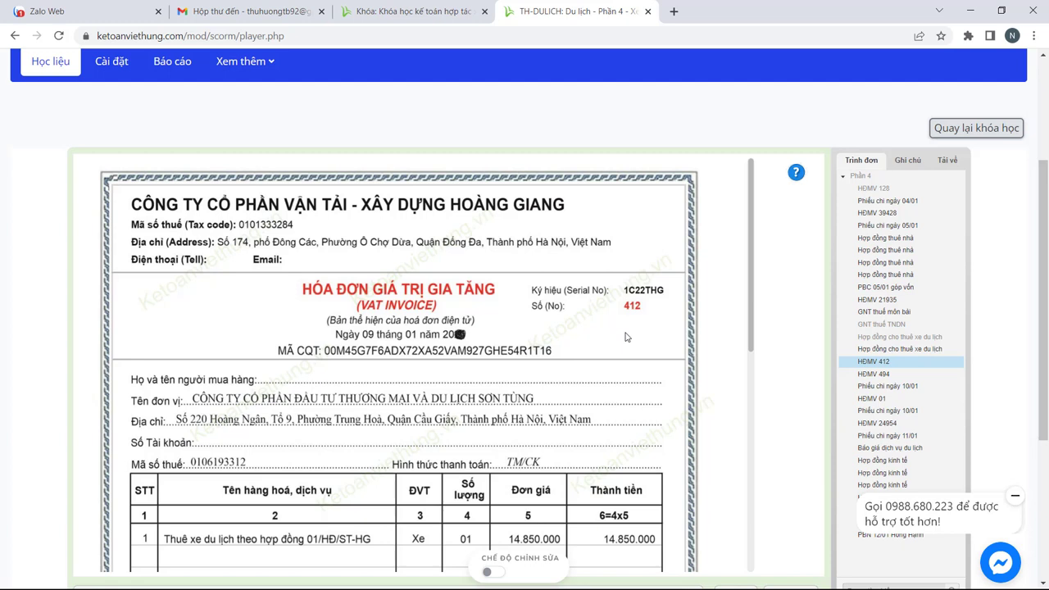
{"action": "mouse_move", "coordinate": [798, 183]}
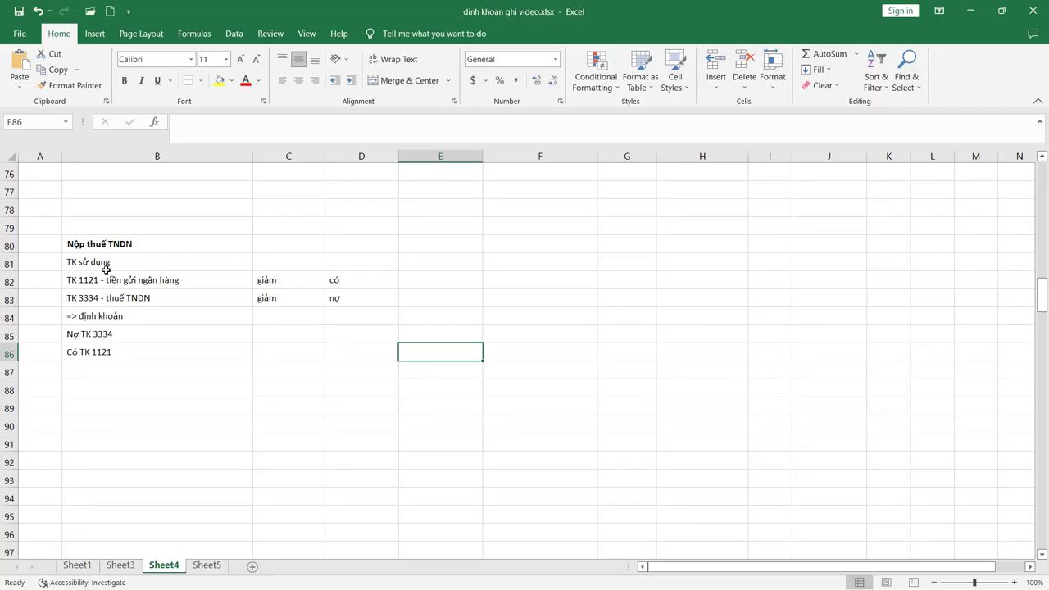
Step: Walk through the TK 154/6277, TK 1331 and TK 331 lines in Sheet4
{"action": "scroll", "coordinate": [238, 274], "scroll_direction": "down", "scroll_amount": 3}
{"action": "scroll", "coordinate": [251, 276], "scroll_direction": "up", "scroll_amount": 17}
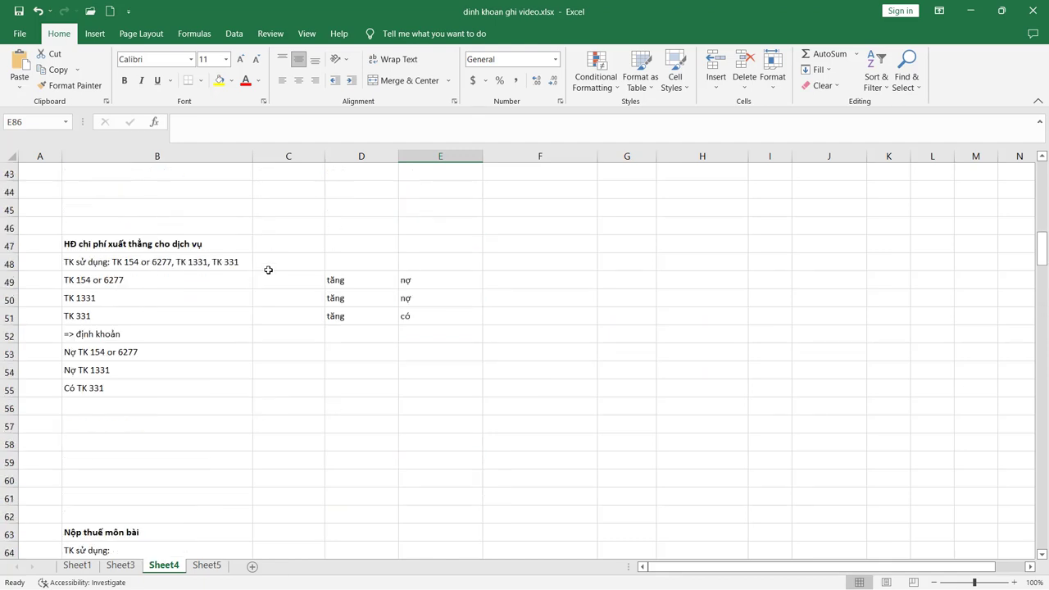
{"action": "scroll", "coordinate": [268, 269], "scroll_direction": "down", "scroll_amount": 3}
{"action": "left_click", "coordinate": [127, 281]}
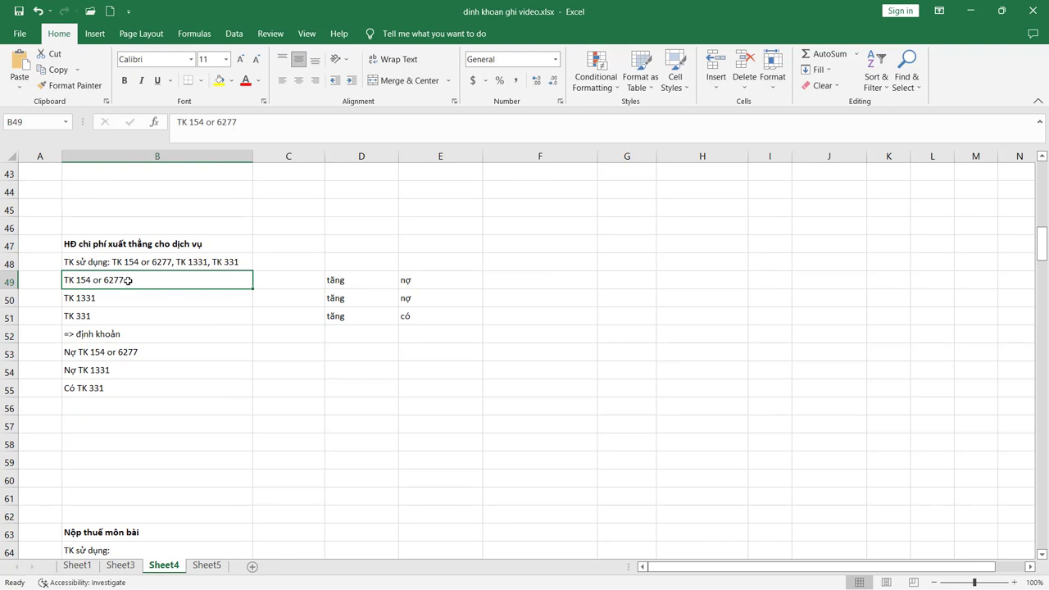
{"action": "left_click", "coordinate": [117, 303]}
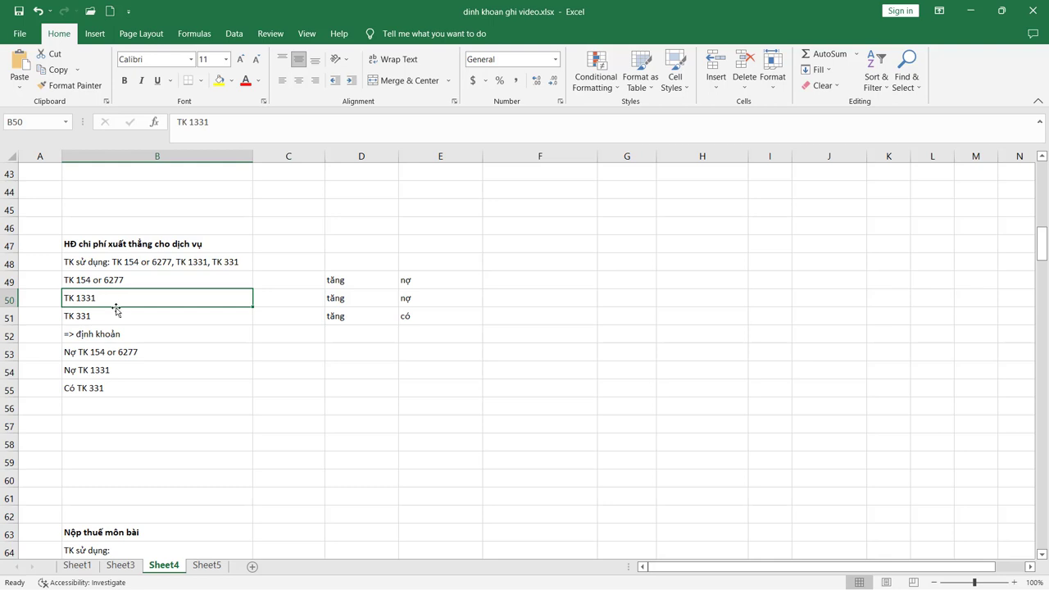
{"action": "left_click", "coordinate": [114, 320]}
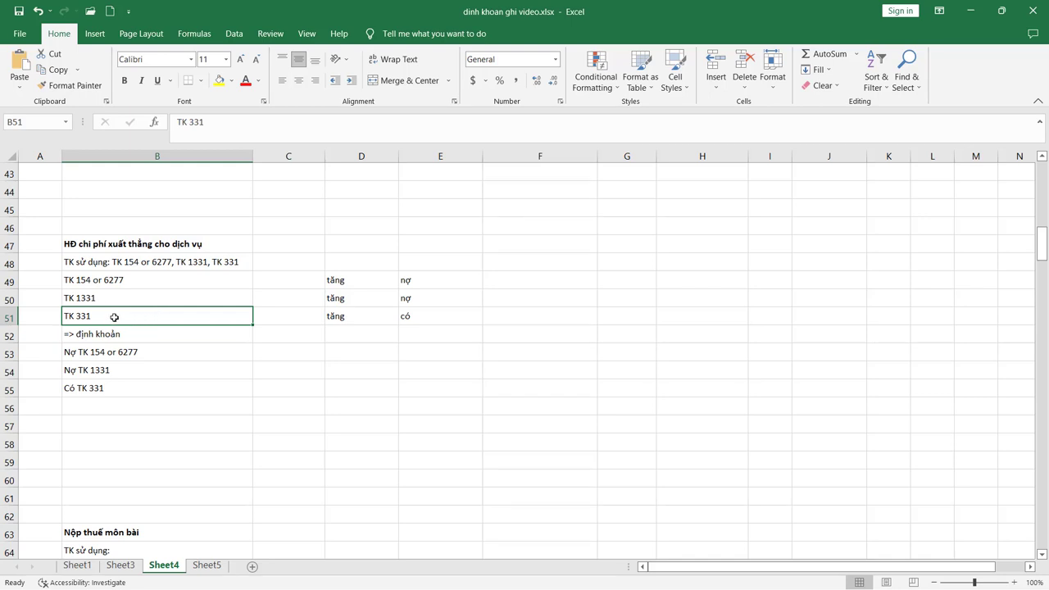
{"action": "left_click_drag", "start_coordinate": [112, 316], "coordinate": [328, 316]}
{"action": "left_click_drag", "start_coordinate": [205, 280], "coordinate": [366, 295]}
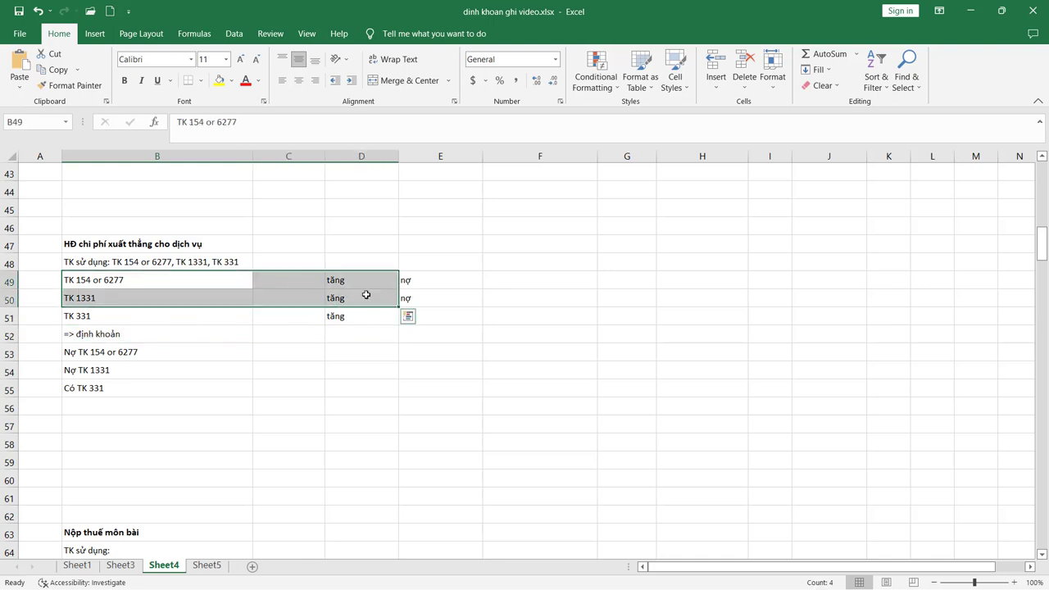
Step: Highlight the two debit entries and the TK 331 credit row
{"action": "left_click", "coordinate": [433, 281]}
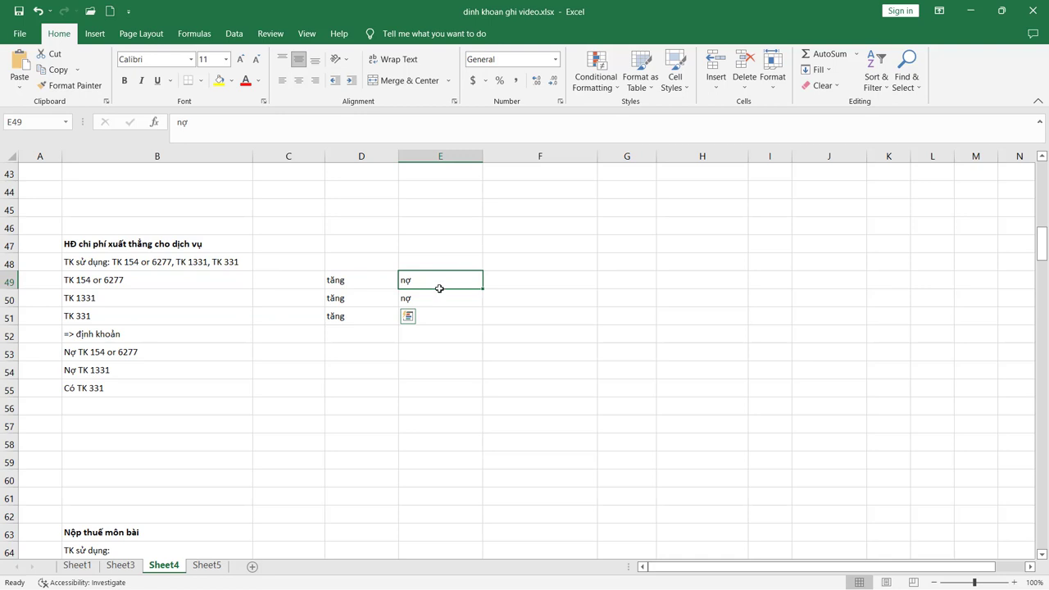
{"action": "left_click_drag", "start_coordinate": [439, 288], "coordinate": [437, 295]}
{"action": "left_click", "coordinate": [244, 312]}
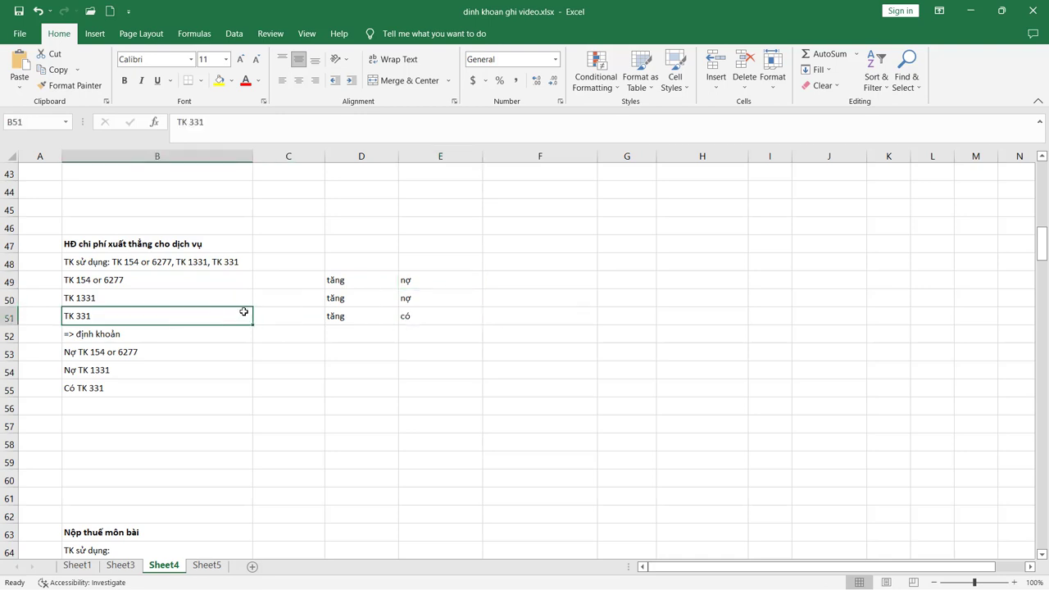
{"action": "left_click_drag", "start_coordinate": [244, 312], "coordinate": [415, 319]}
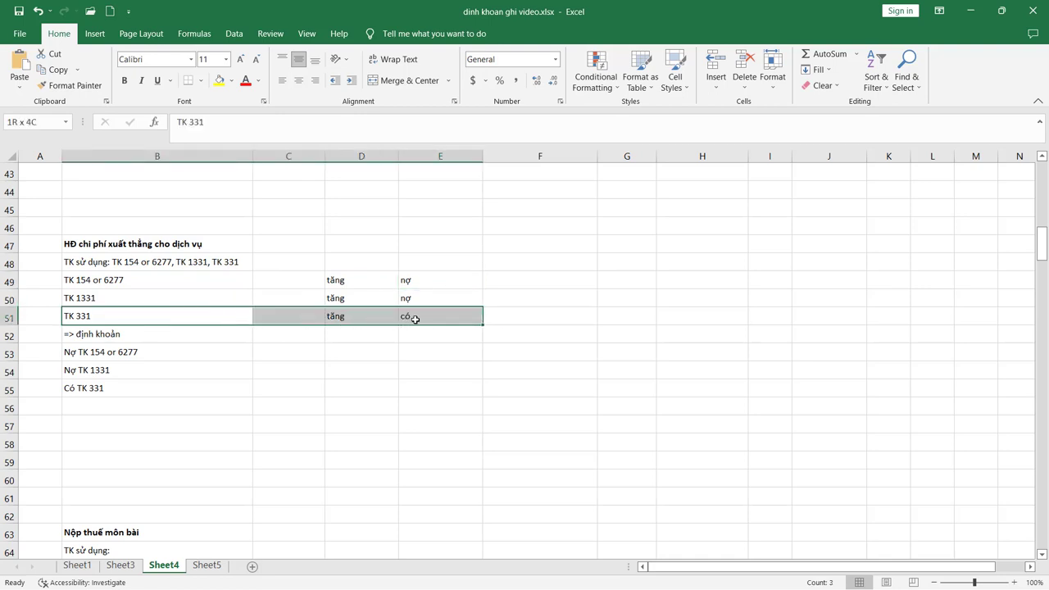
Step: Review the resulting entry Nợ TK 1331, Có TK 331, then switch to MISA
{"action": "left_click", "coordinate": [123, 328]}
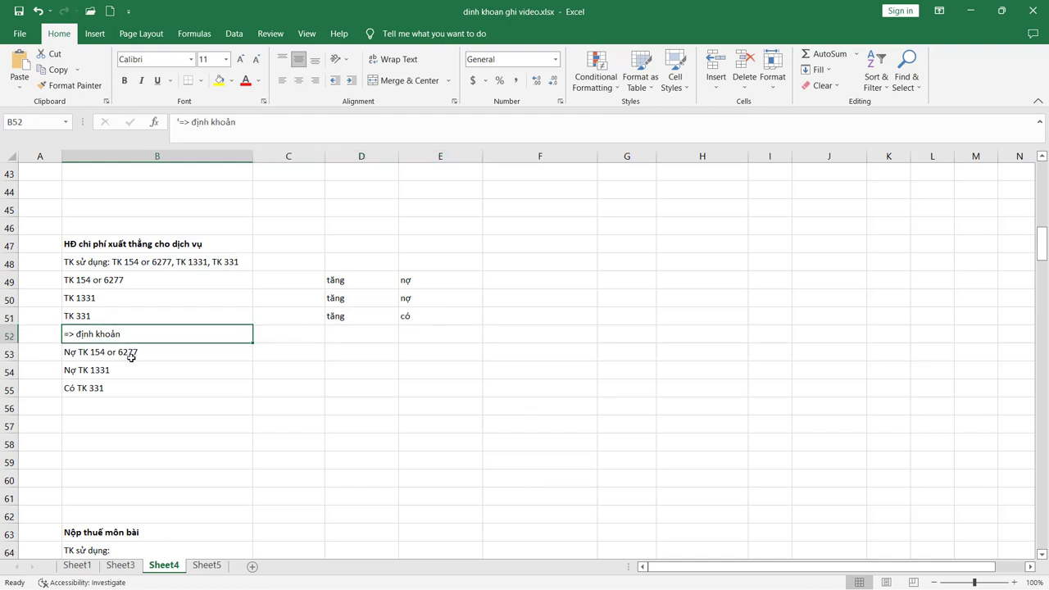
{"action": "left_click", "coordinate": [131, 365]}
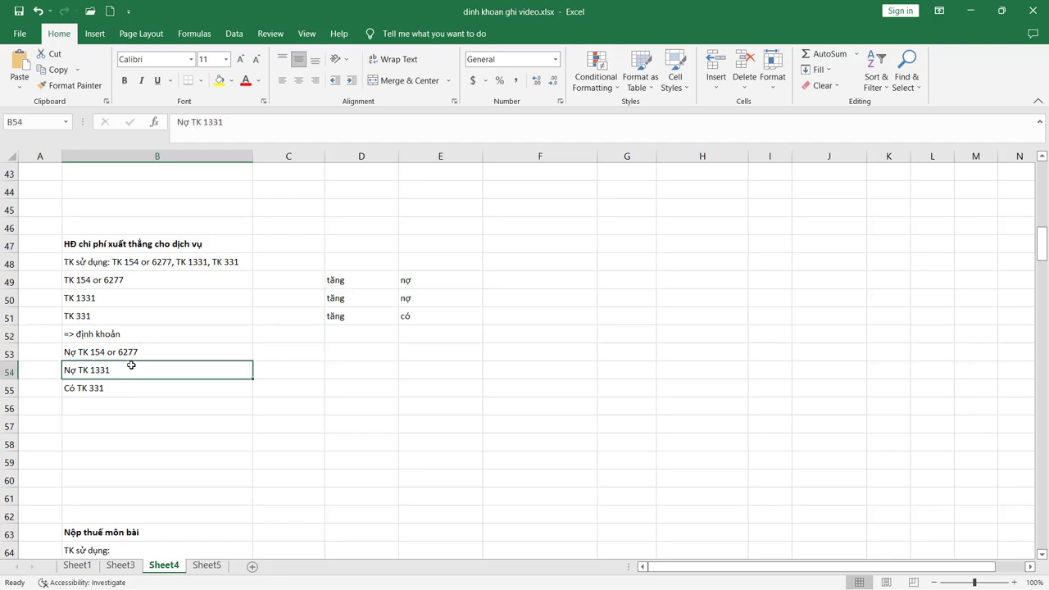
{"action": "left_click", "coordinate": [140, 393]}
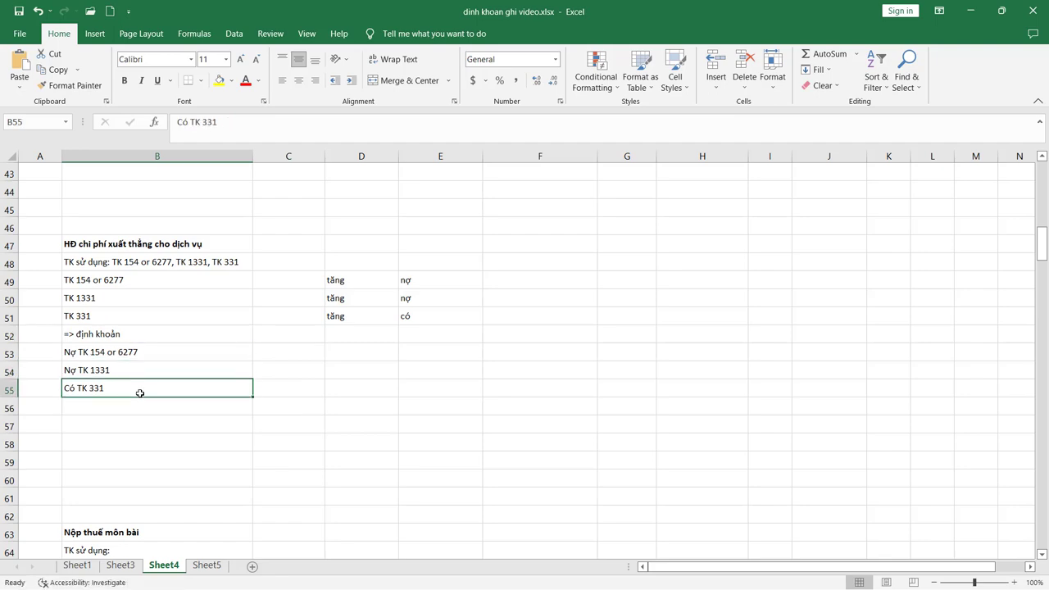
{"action": "key", "text": "alt+Tab"}
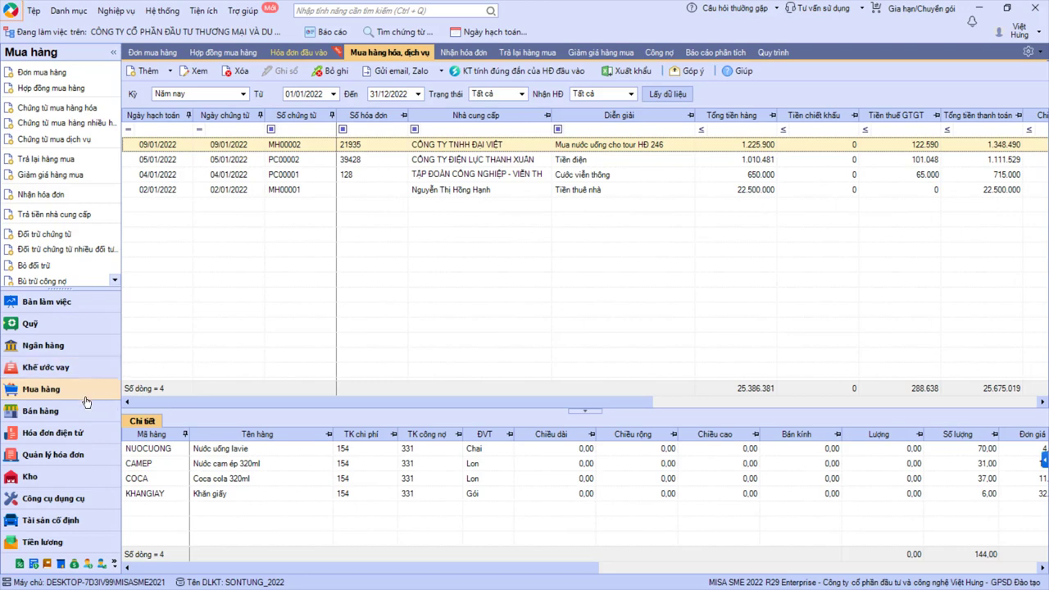
Step: Start a new unpaid service purchase voucher and check the invoice
{"action": "left_click", "coordinate": [79, 148]}
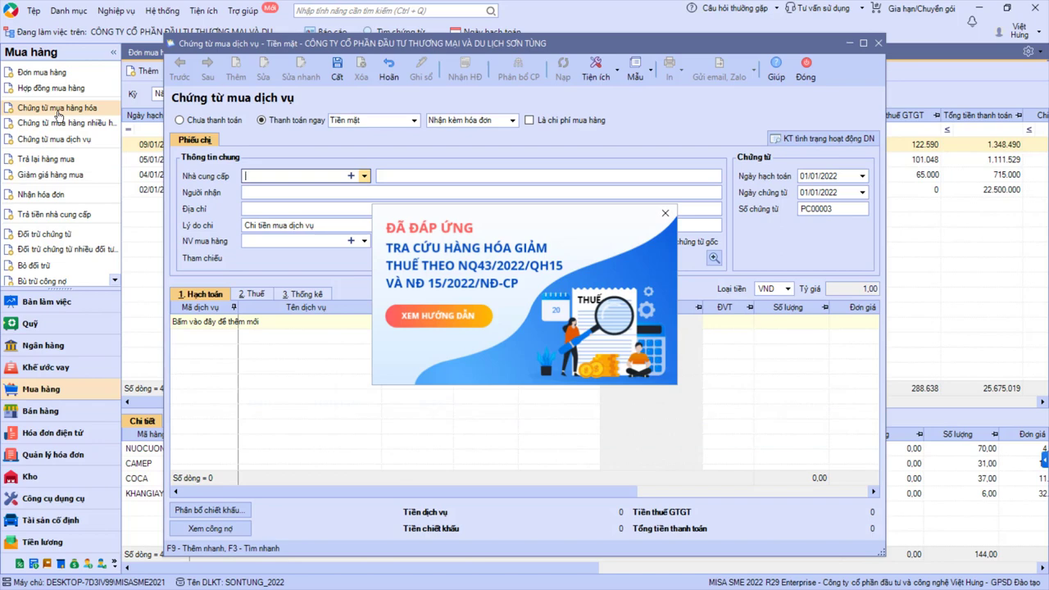
{"action": "left_click", "coordinate": [665, 213]}
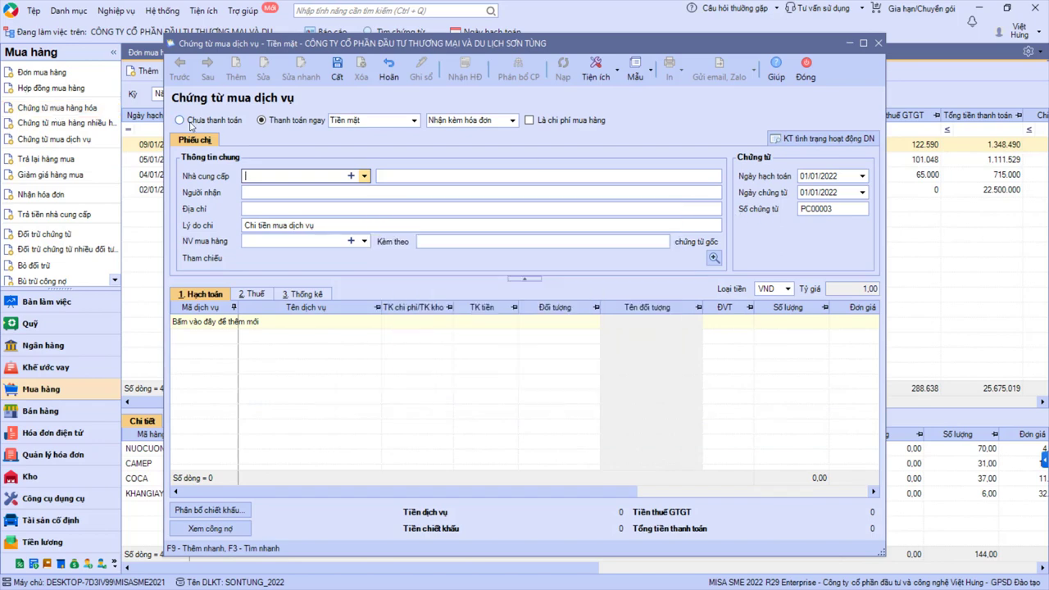
{"action": "left_click", "coordinate": [190, 121]}
{"action": "key", "text": "alt+Tab"}
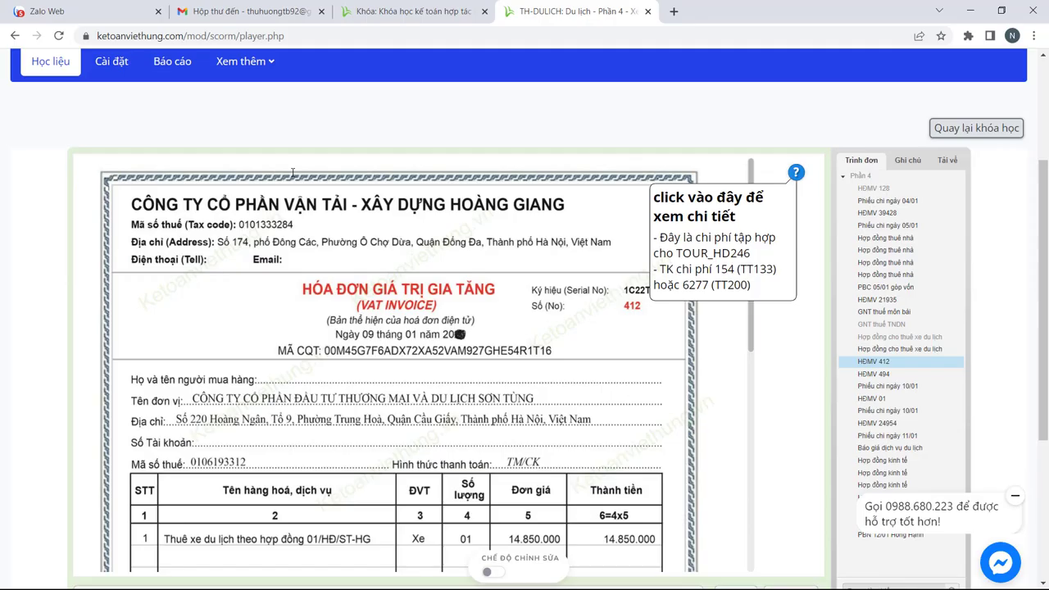
{"action": "key", "text": "alt+Tab"}
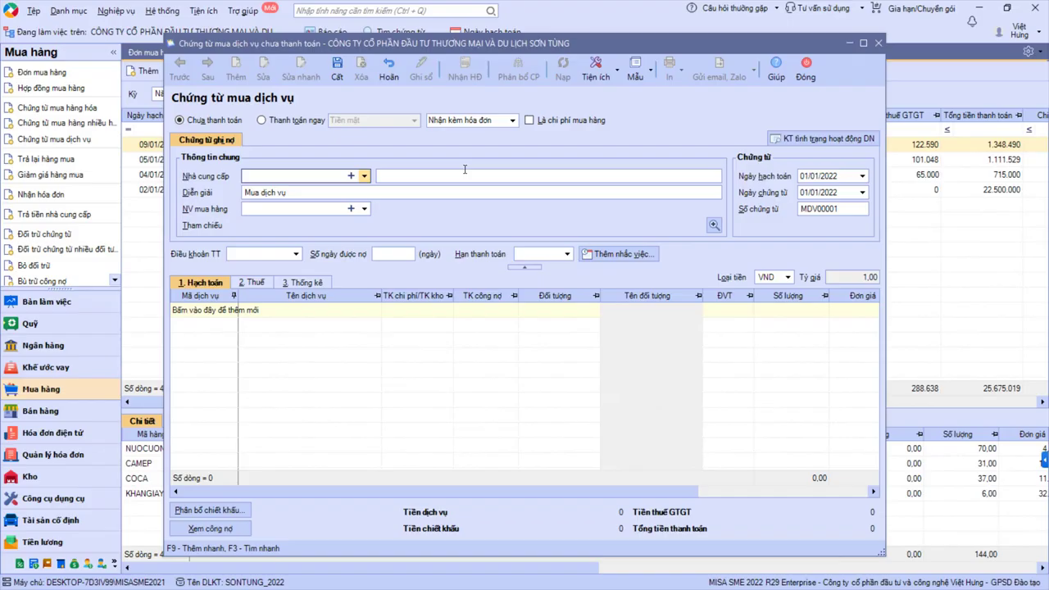
{"action": "type", "text": "hoàng"}
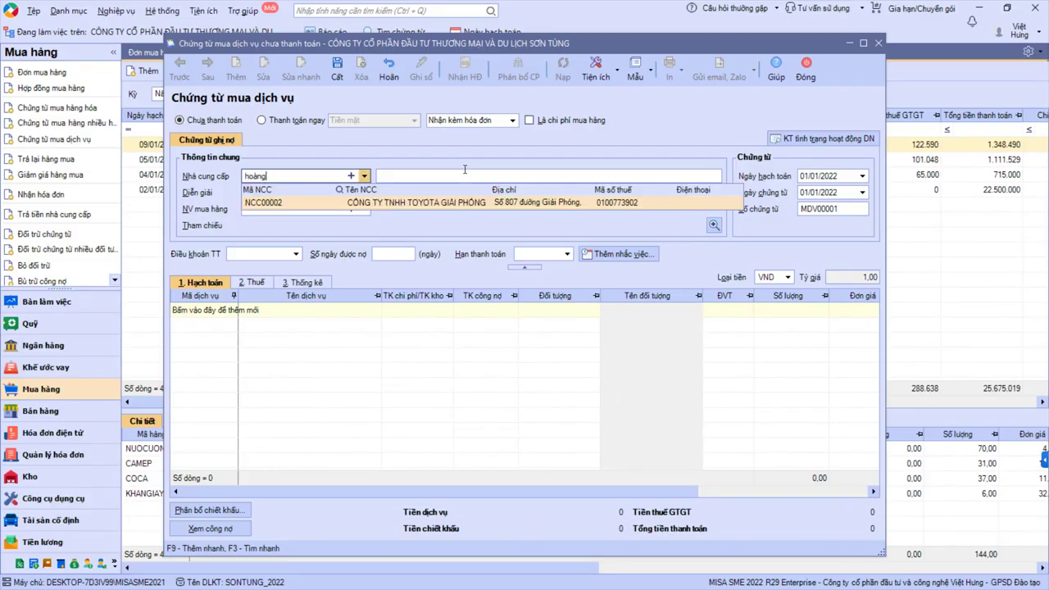
{"action": "left_click", "coordinate": [351, 176]}
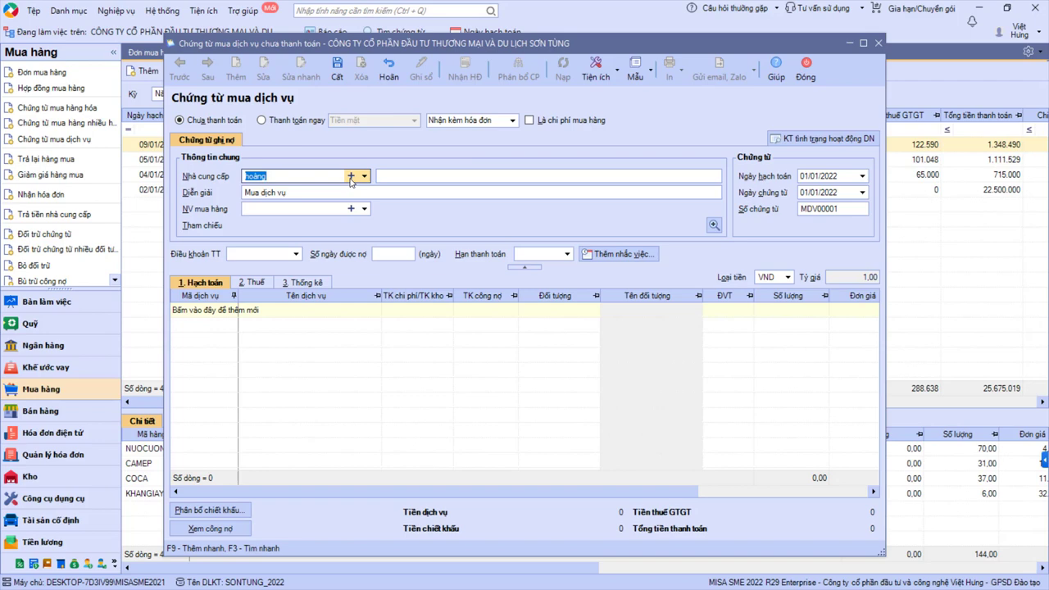
{"action": "left_click", "coordinate": [351, 177]}
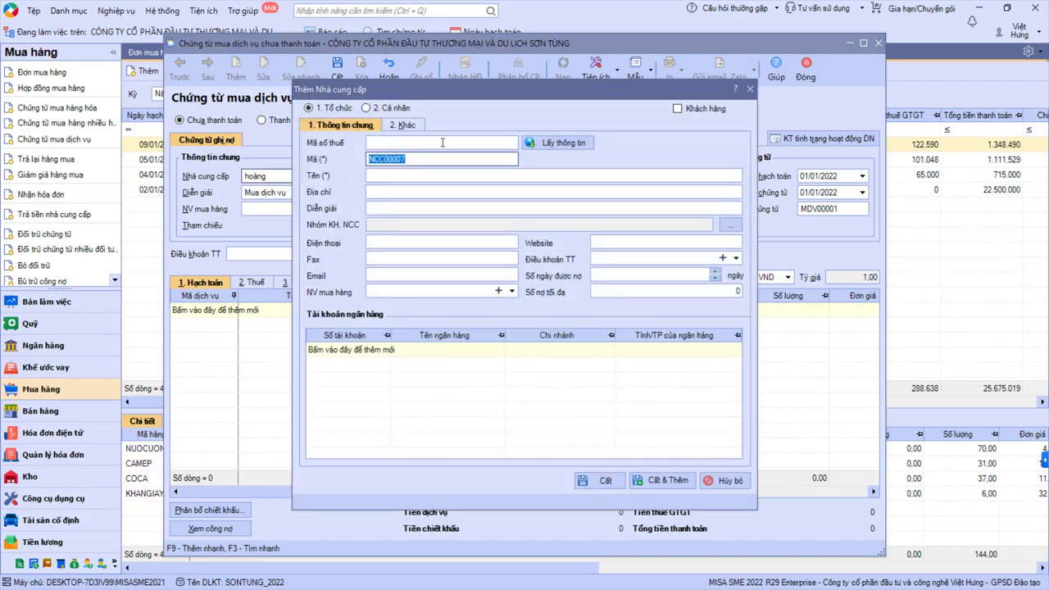
{"action": "left_click", "coordinate": [442, 142]}
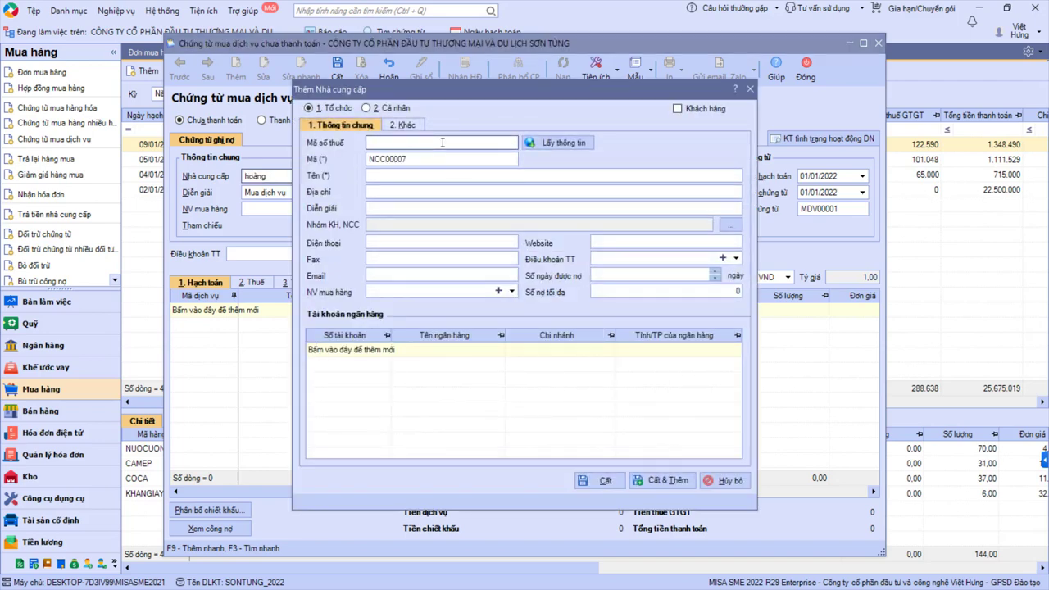
{"action": "key", "text": "alt+Tab"}
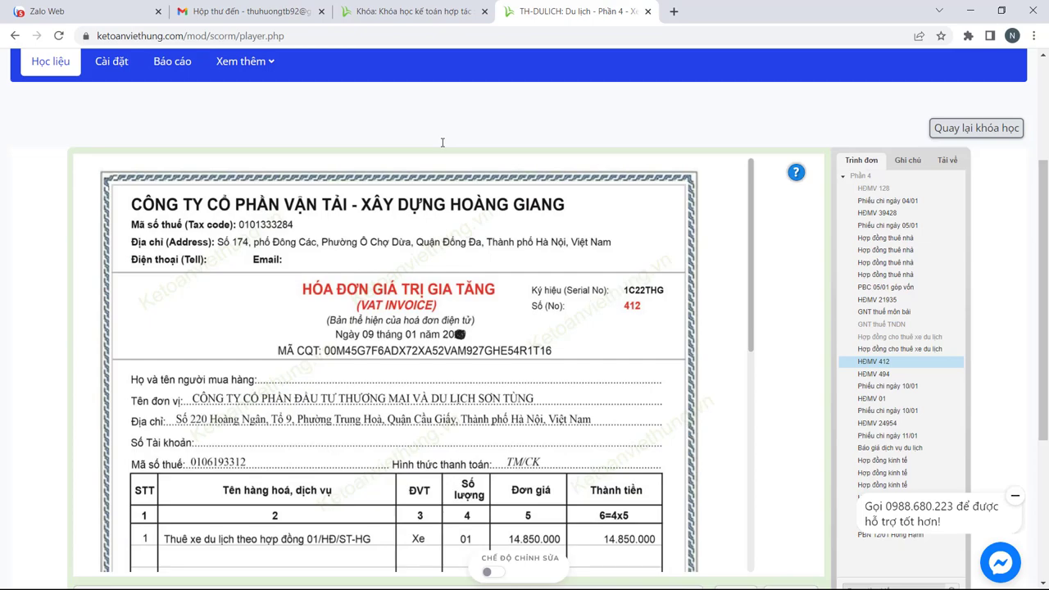
{"action": "key", "text": "alt+Tab"}
{"action": "type", "text": "010133"}
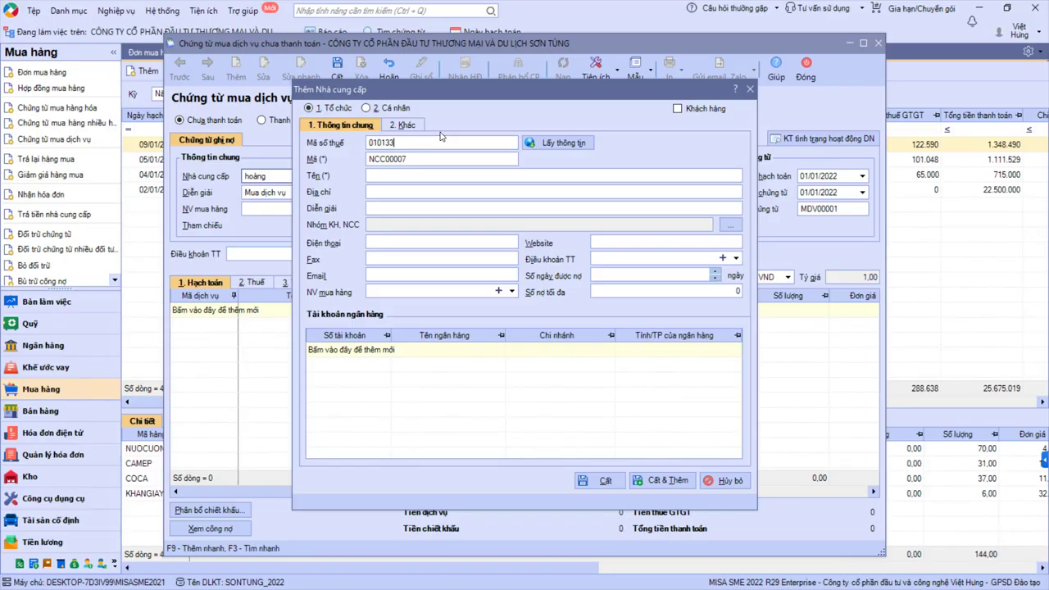
{"action": "type", "text": "3284"}
{"action": "left_click", "coordinate": [557, 143]}
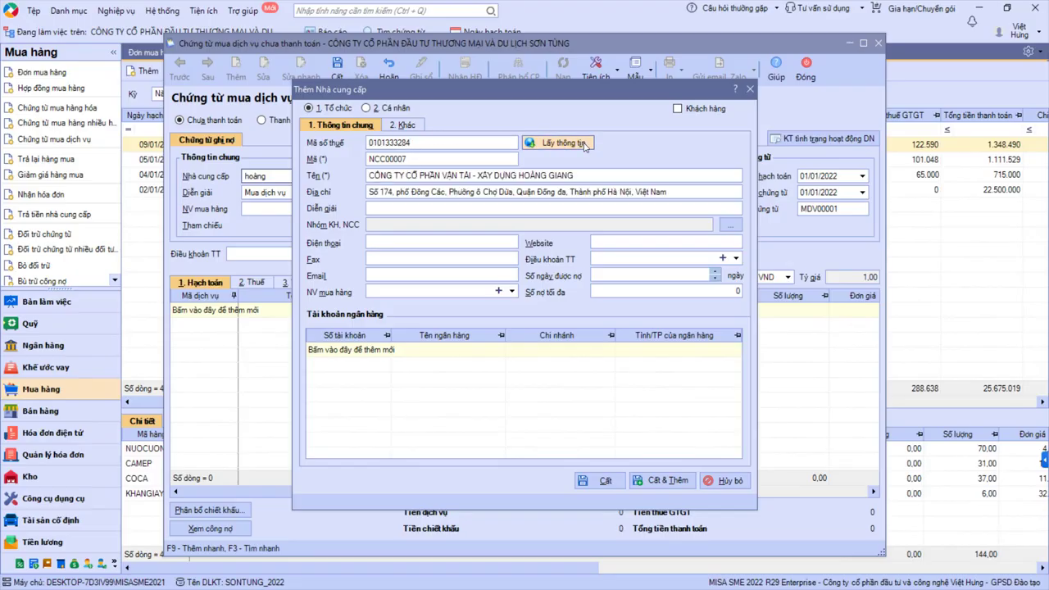
{"action": "left_click", "coordinate": [594, 480]}
{"action": "left_click", "coordinate": [341, 192]}
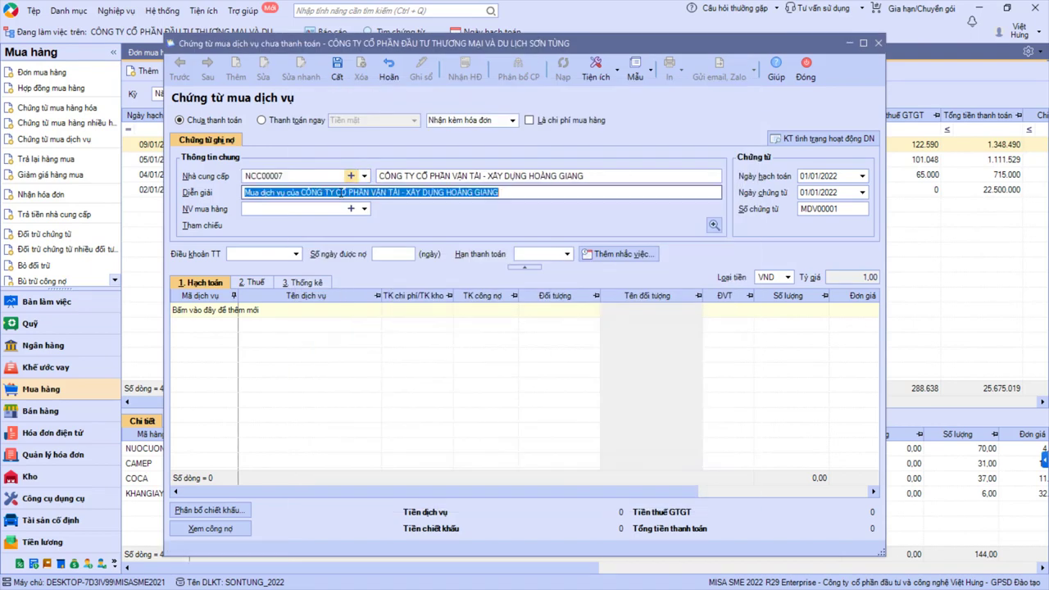
Step: Describe the voucher as 'Thuê xe cho Tour HĐ 246' and date it 09/01/2022
{"action": "type", "text": "Thuê x"}
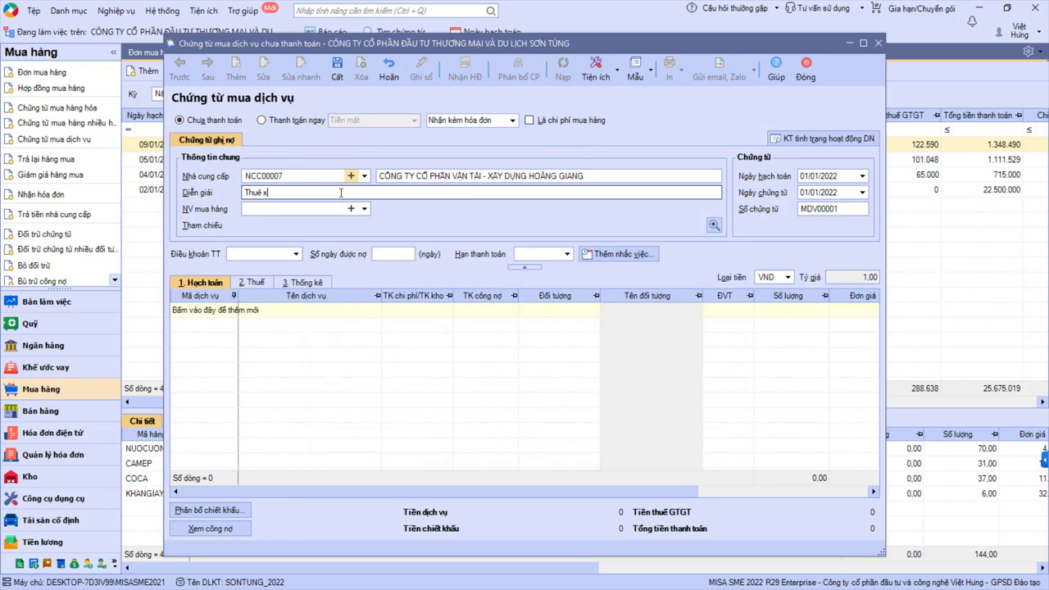
{"action": "type", "text": "e cho Tour HĐ 246"}
{"action": "key", "text": "Tab"}
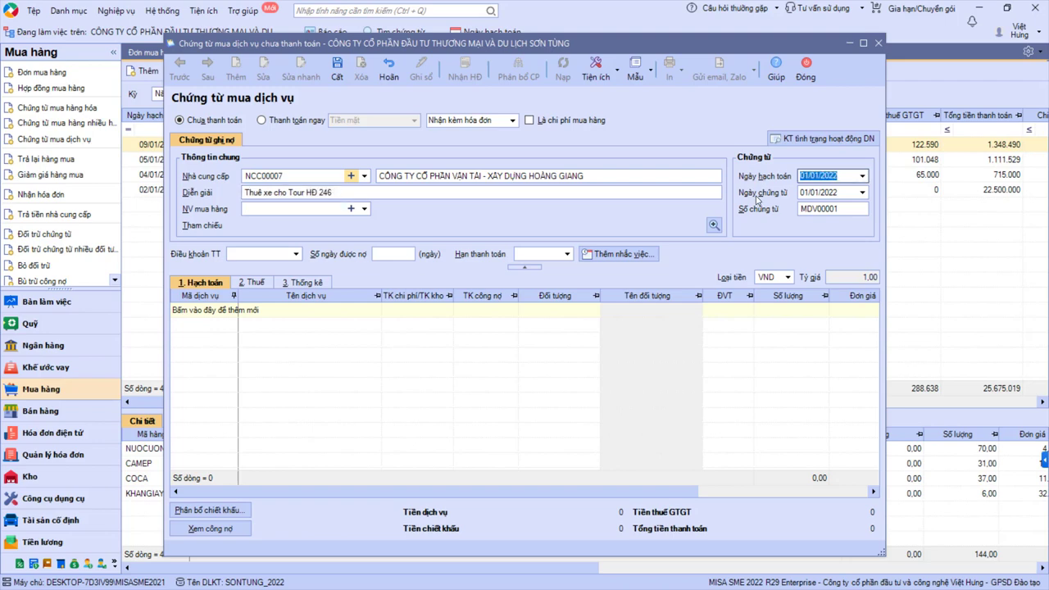
{"action": "key", "text": "alt+Tab"}
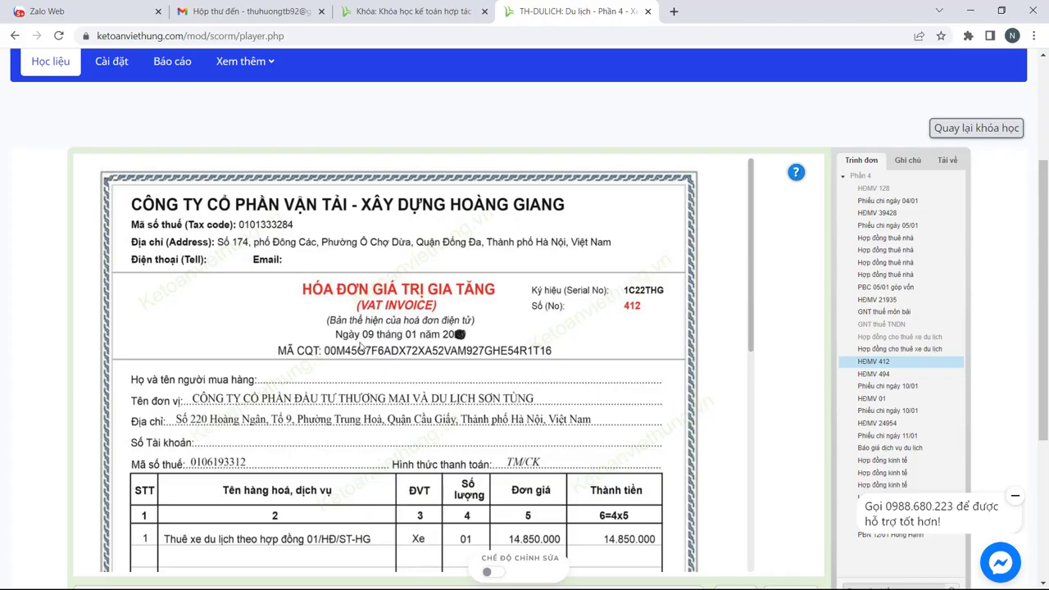
{"action": "key", "text": "alt+Tab"}
{"action": "type", "text": "09"}
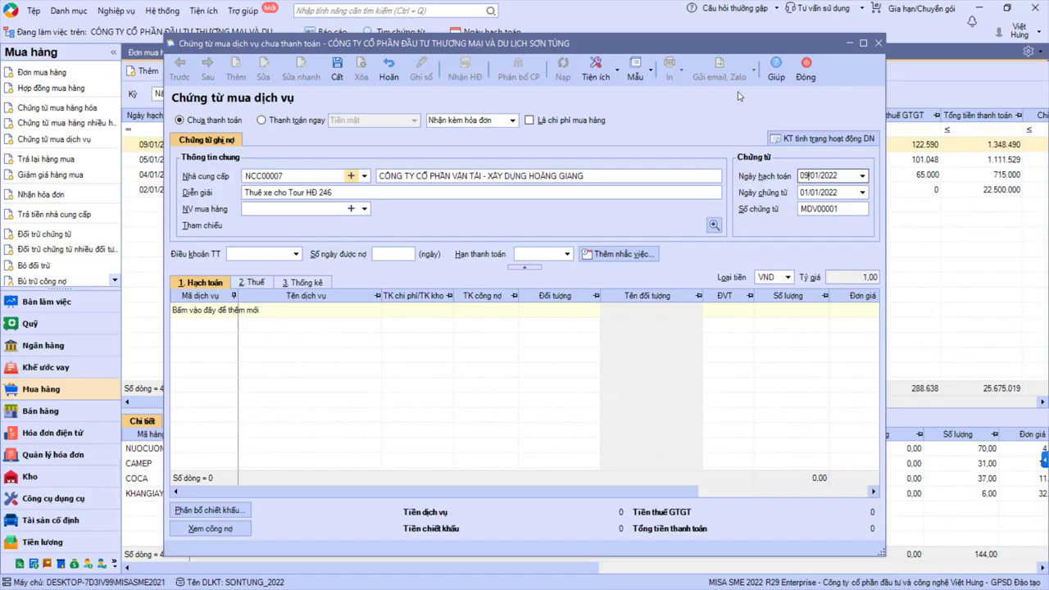
{"action": "key", "text": "Tab"}
{"action": "key", "text": "Tab"}
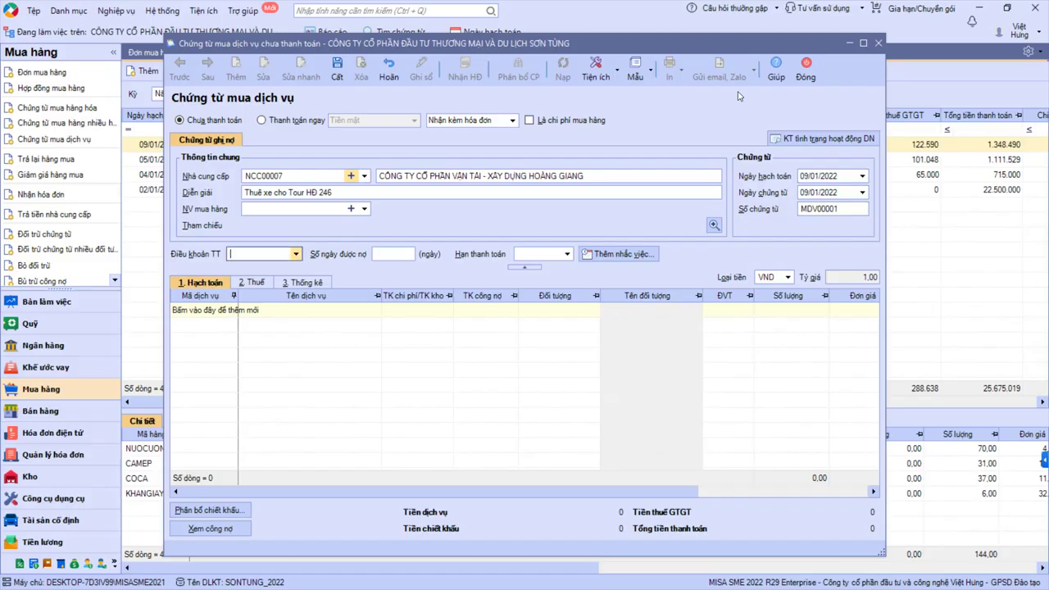
Step: Add a first accounting line and search 'thuê xe' as its service code
{"action": "left_click", "coordinate": [204, 309]}
{"action": "type", "text": "thuê"}
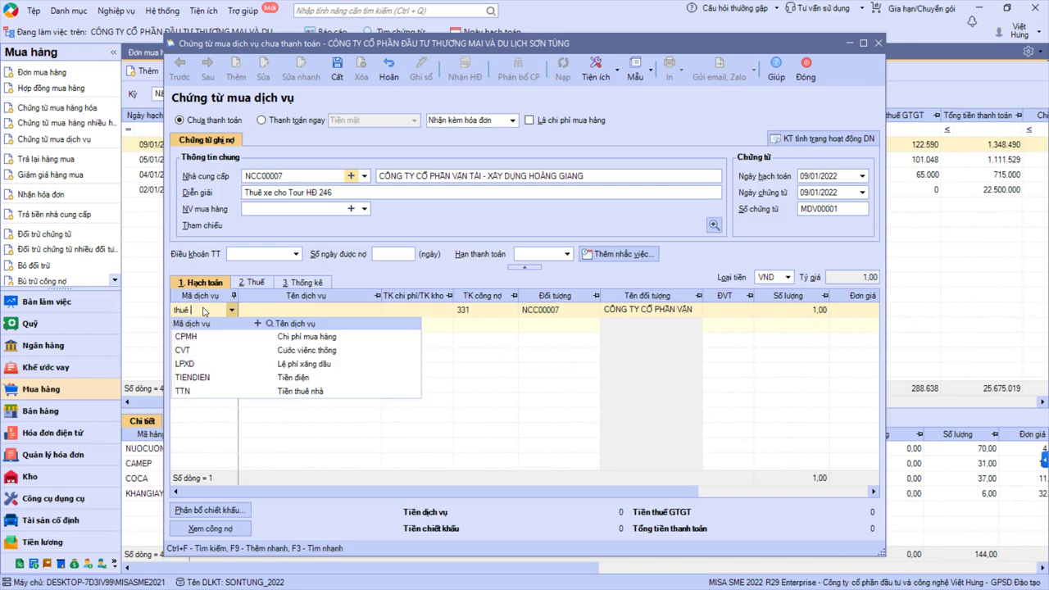
{"action": "type", "text": " xe"}
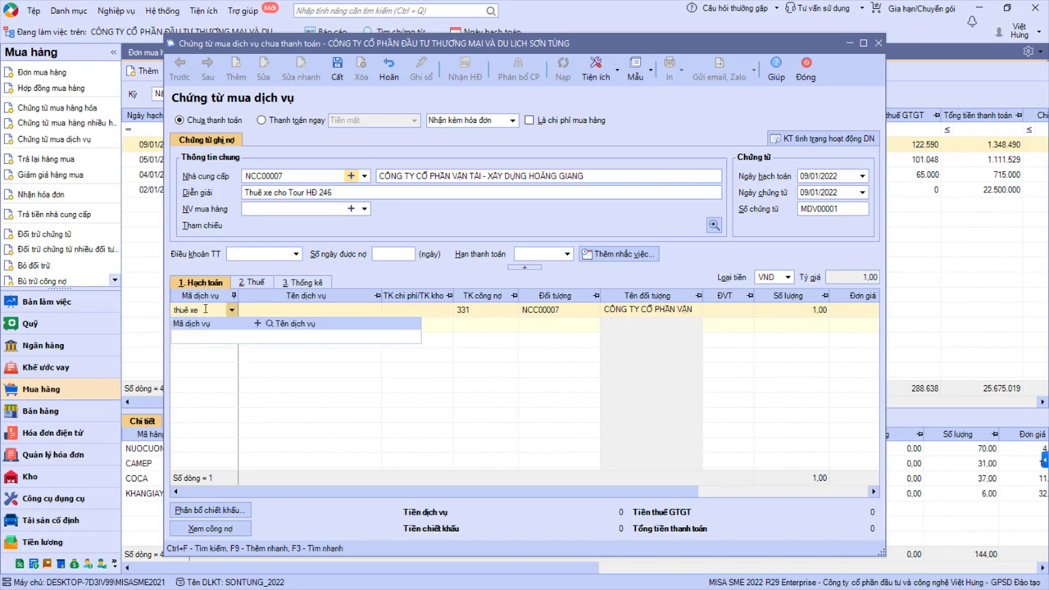
{"action": "left_click", "coordinate": [256, 325]}
Step: Create a new service with code THUEXE named 'Thuê xe du lịch'
{"action": "key", "text": "F9"}
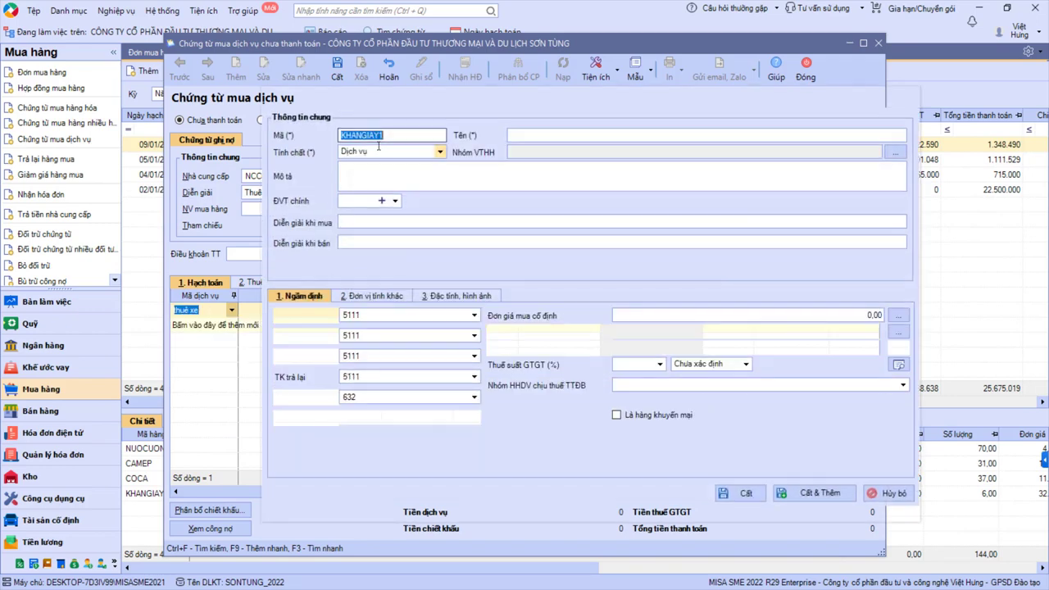
{"action": "type", "text": "THU"}
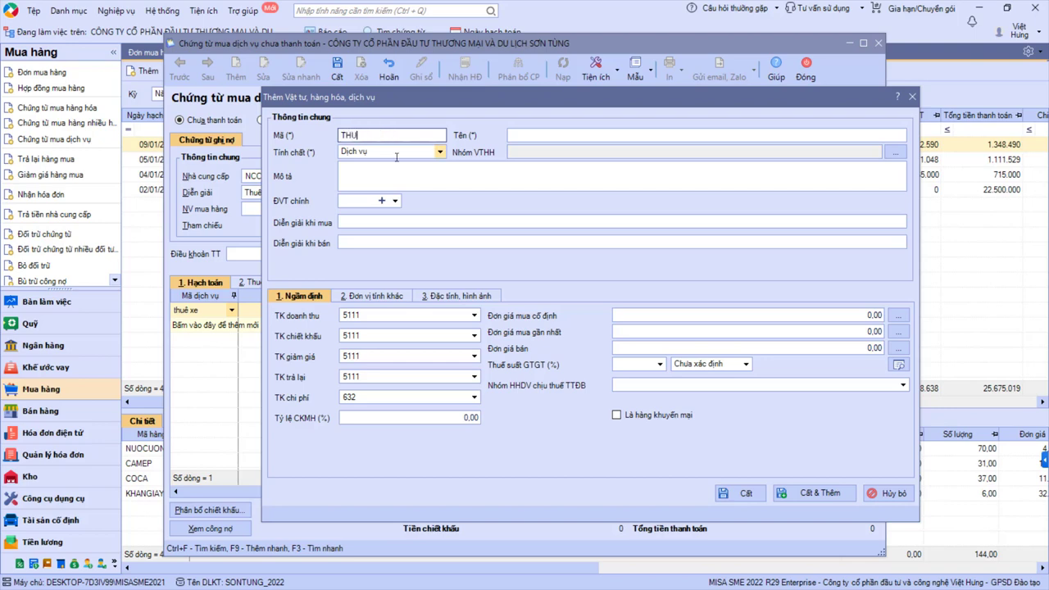
{"action": "type", "text": "ÊXE"}
{"action": "key", "text": "Tab"}
{"action": "type", "text": "Thu"}
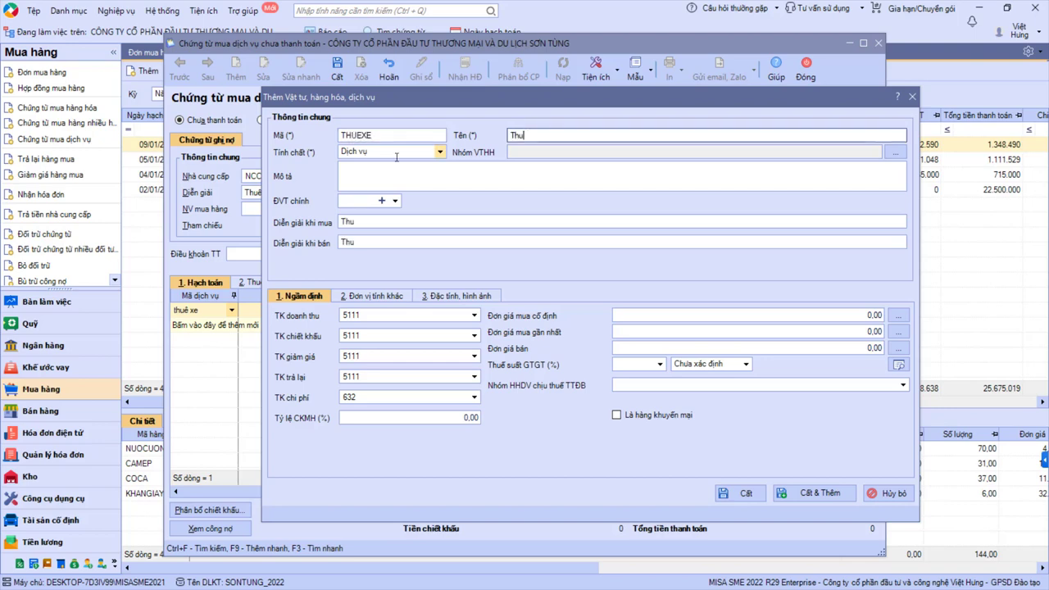
{"action": "type", "text": "ế xe du lịch"}
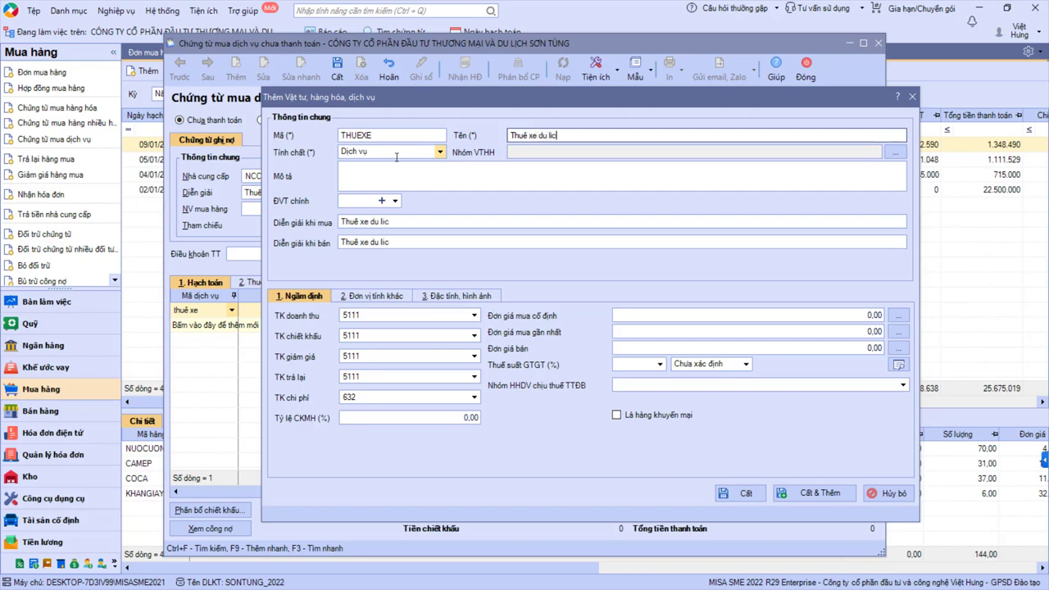
Step: Clear the default 5111 revenue accounts and set the expense account to 154
{"action": "left_click", "coordinate": [386, 312]}
{"action": "key", "text": "Delete"}
{"action": "key", "text": "Tab"}
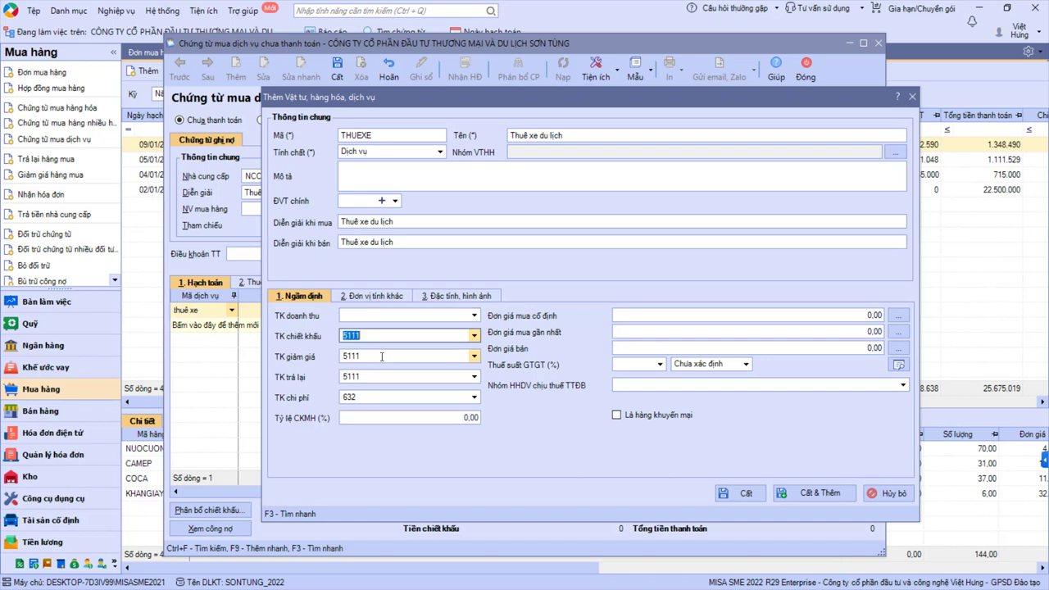
{"action": "key", "text": "Delete"}
{"action": "key", "text": "Tab"}
{"action": "key", "text": "Delete"}
{"action": "key", "text": "Tab"}
{"action": "key", "text": "Delete"}
{"action": "key", "text": "Tab"}
{"action": "type", "text": "154"}
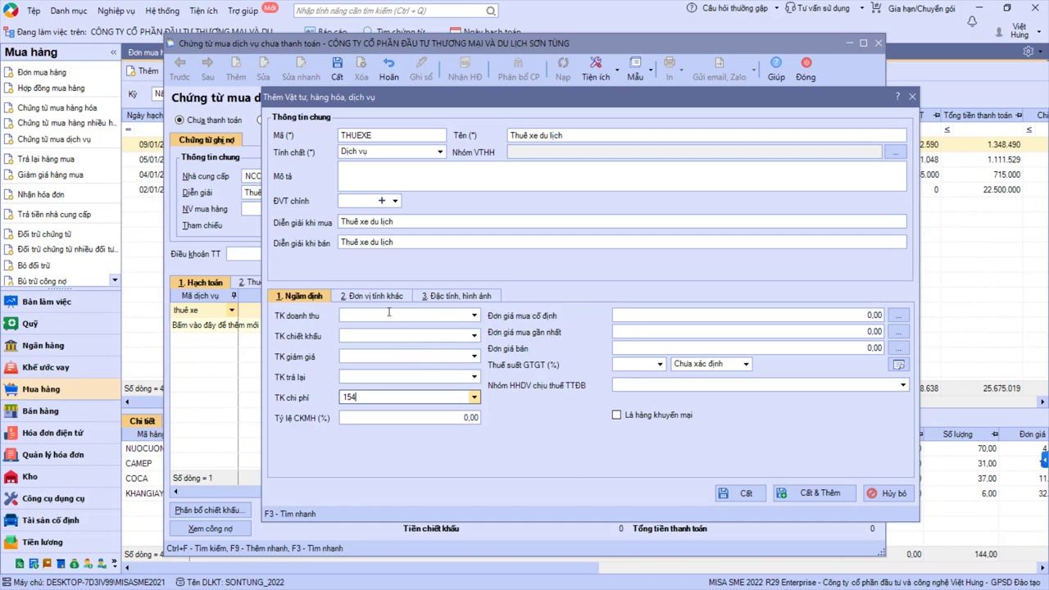
Step: Keep Dịch vụ as the item nature, save THUEXE and confirm account 154 on the line
{"action": "left_click", "coordinate": [440, 152]}
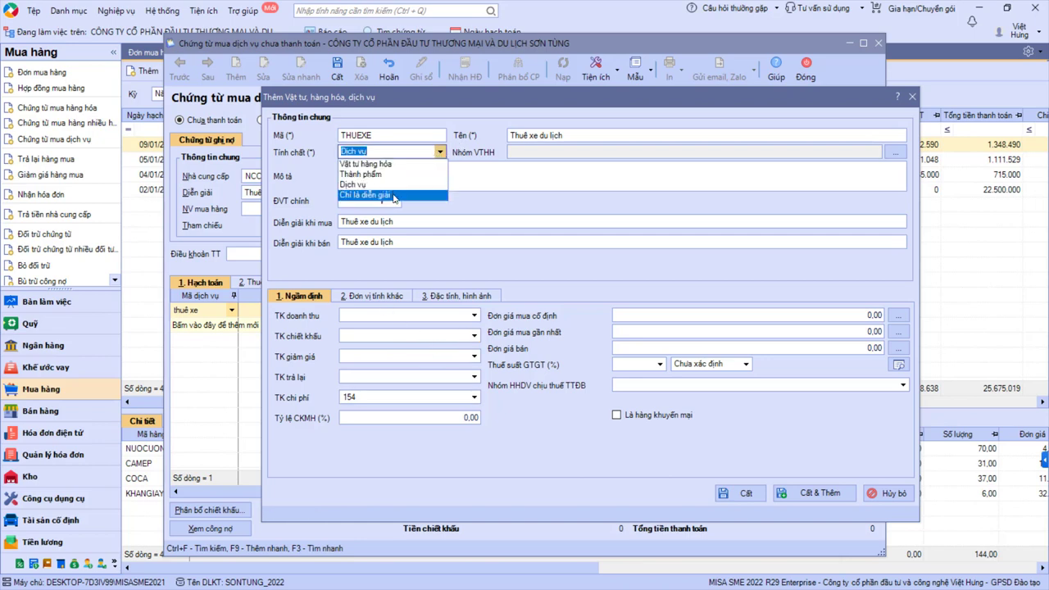
{"action": "key", "text": "Escape"}
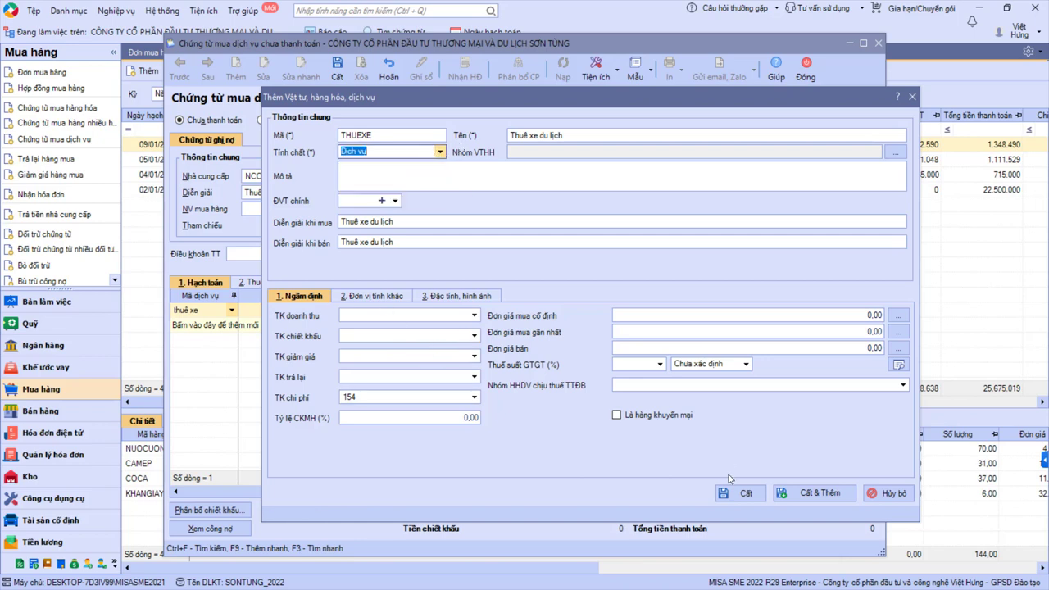
{"action": "left_click", "coordinate": [735, 492]}
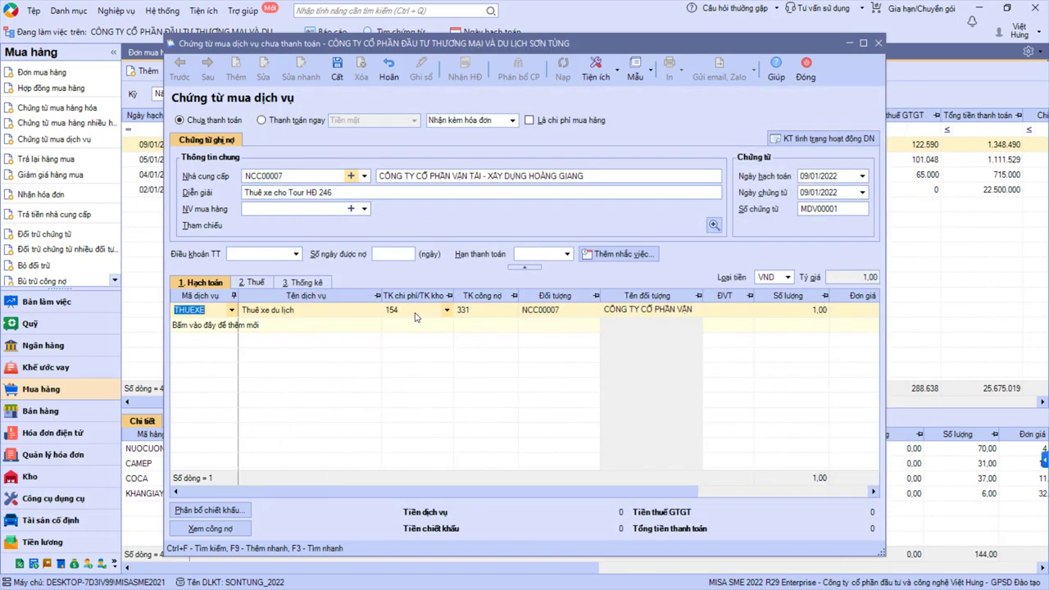
{"action": "left_click", "coordinate": [415, 311]}
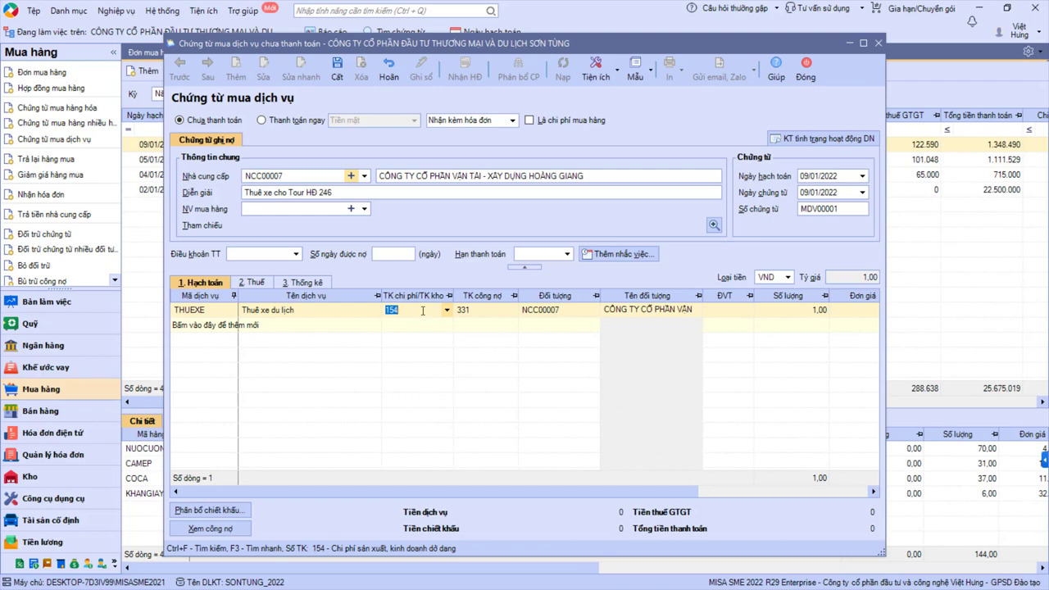
Step: Move to the car-rental line's amount and view invoice 412's amounts and totals
{"action": "left_click", "coordinate": [259, 284]}
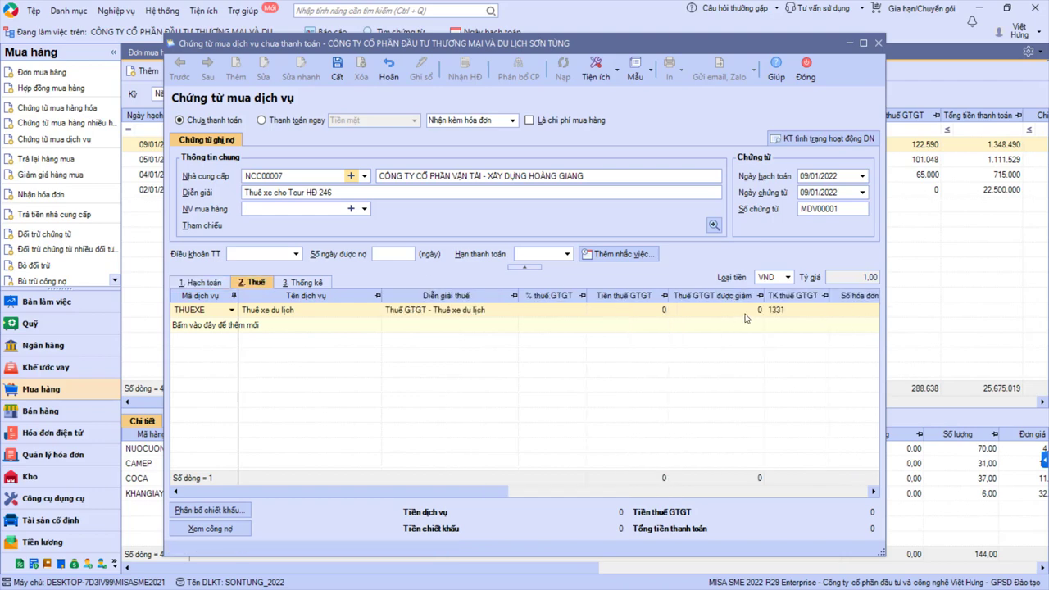
{"action": "left_click", "coordinate": [215, 284]}
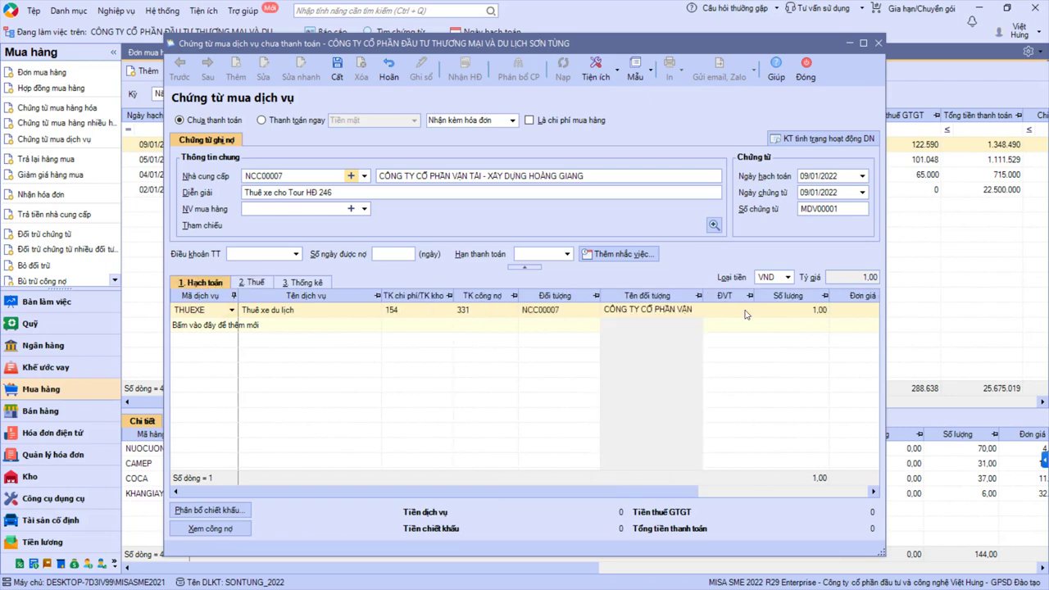
{"action": "left_click", "coordinate": [789, 312]}
{"action": "key", "text": "Tab"}
{"action": "key", "text": "Tab"}
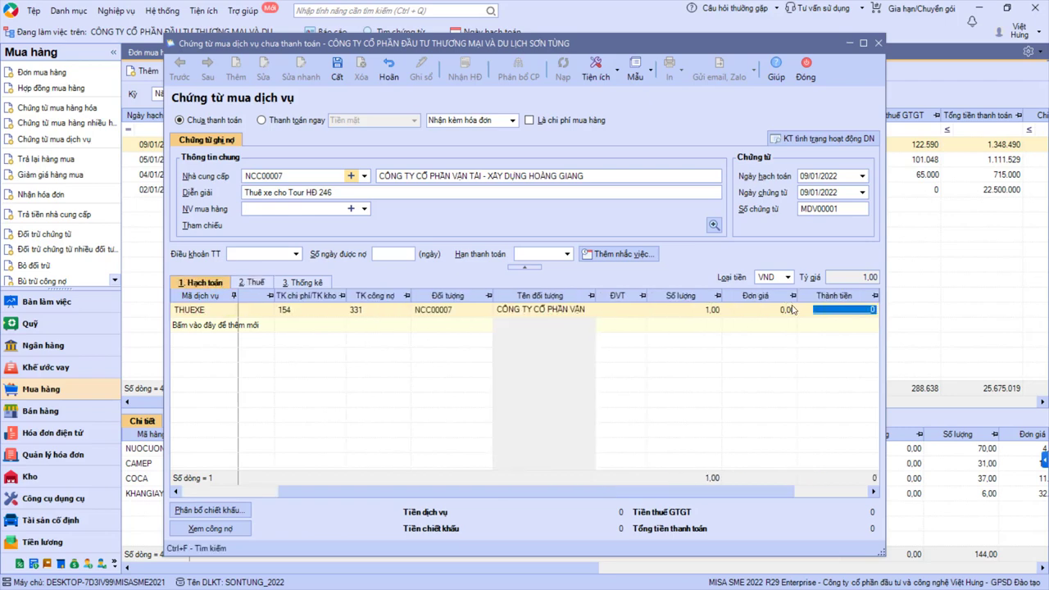
{"action": "key", "text": "alt+Tab"}
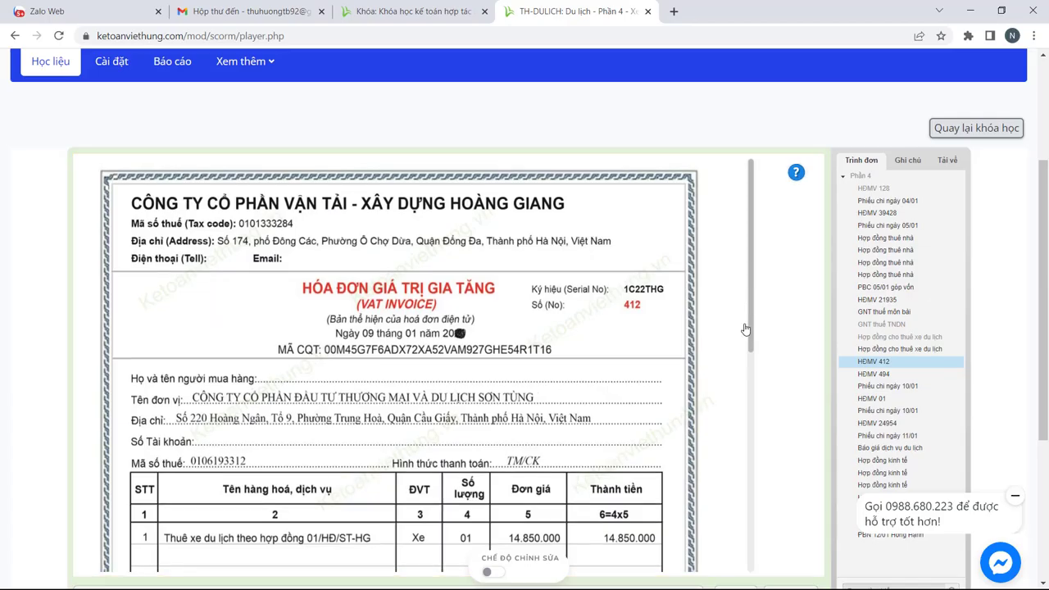
{"action": "scroll", "coordinate": [746, 329], "scroll_direction": "down", "scroll_amount": 3}
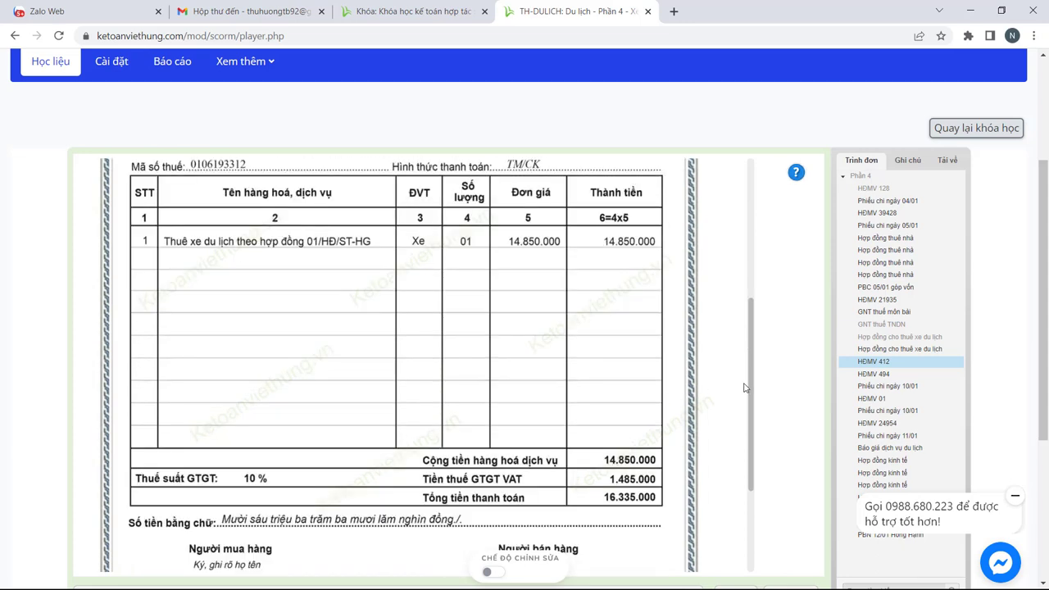
Step: Enter 14.850.000 as the car-rental line amount
{"action": "key", "text": "alt+Tab"}
{"action": "type", "text": "14850"}
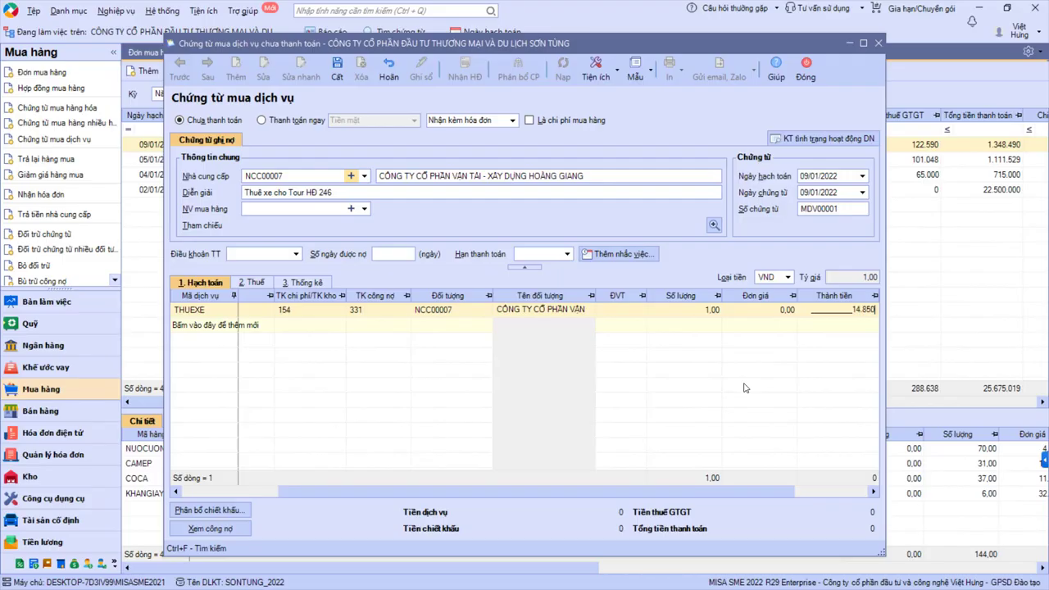
{"action": "type", "text": "000"}
{"action": "key", "text": "Tab"}
Step: Apply 10% VAT of 1.485.000 and check the invoice number on the original
{"action": "left_click", "coordinate": [253, 283]}
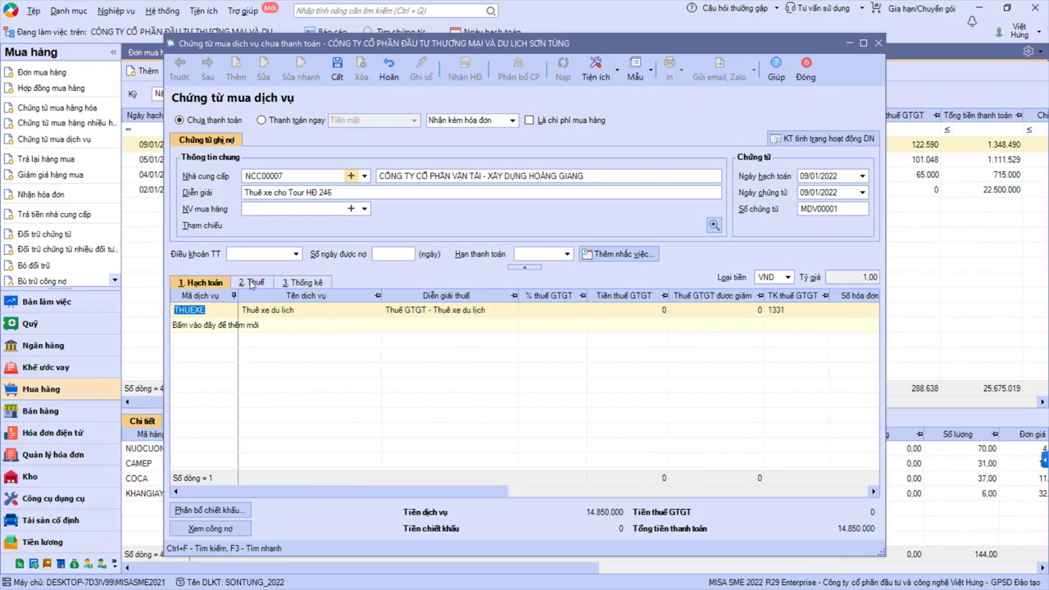
{"action": "left_click", "coordinate": [580, 310]}
{"action": "left_click", "coordinate": [580, 310]}
{"action": "left_click", "coordinate": [573, 347]}
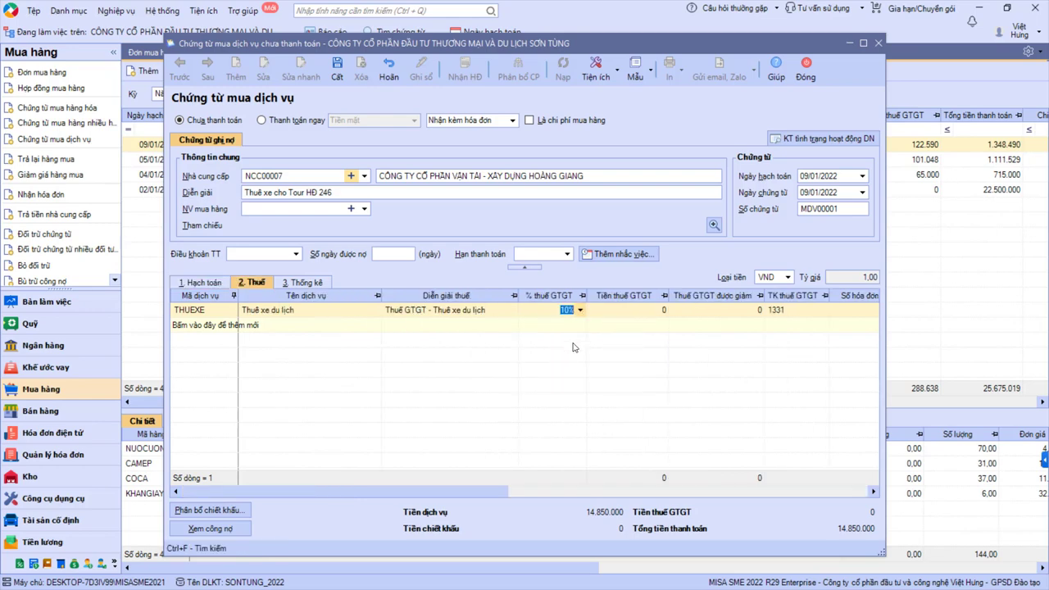
{"action": "key", "text": "Tab"}
{"action": "left_click", "coordinate": [839, 310]}
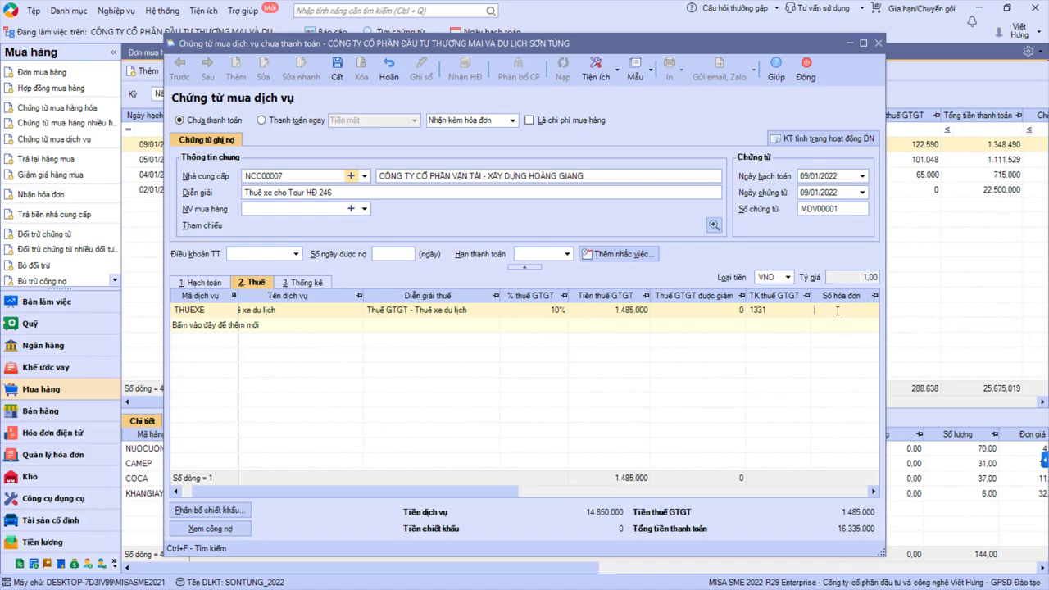
{"action": "key", "text": "alt+Tab"}
{"action": "key", "text": "alt+Tab"}
Step: Record invoice number 412 and tag the line with cost item SXC.MN and project TOUR_HD246
{"action": "type", "text": "412"}
{"action": "left_click", "coordinate": [312, 286]}
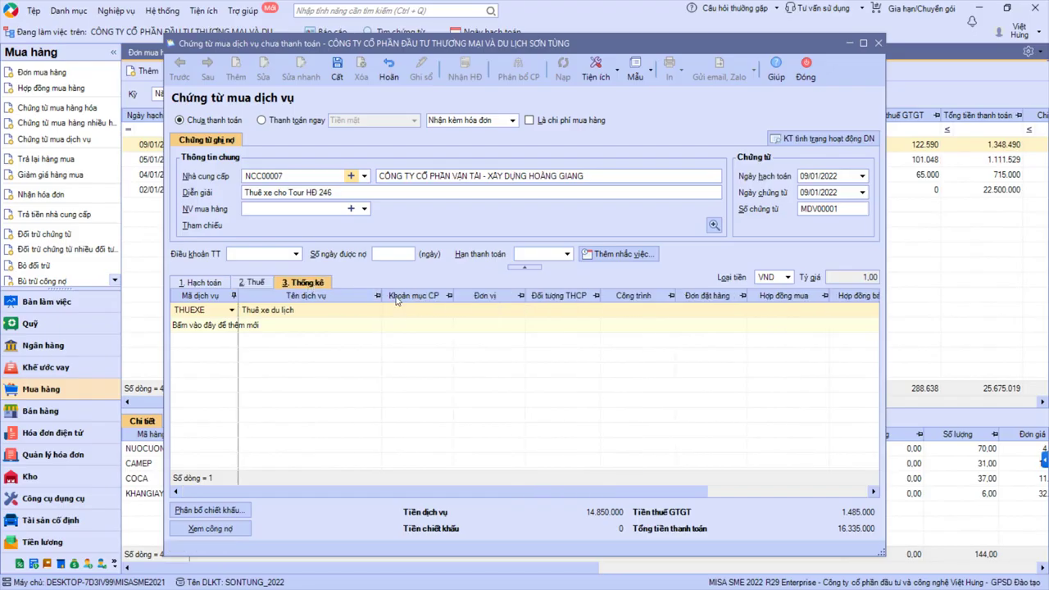
{"action": "type", "text": "SXC"}
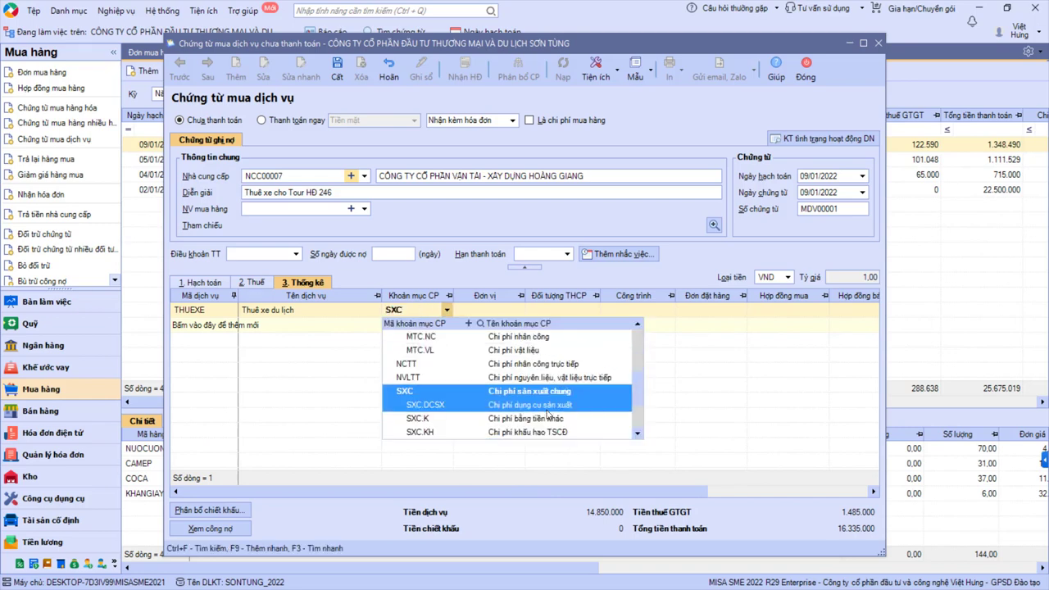
{"action": "scroll", "coordinate": [532, 416], "scroll_direction": "down", "scroll_amount": 1}
{"action": "left_click", "coordinate": [468, 398]}
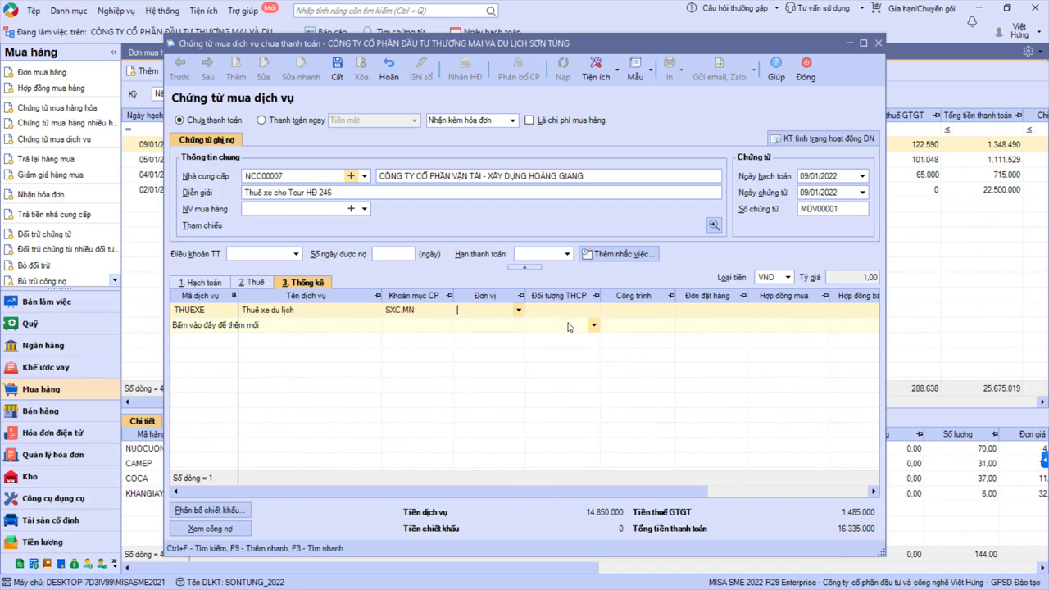
{"action": "left_click", "coordinate": [668, 311]}
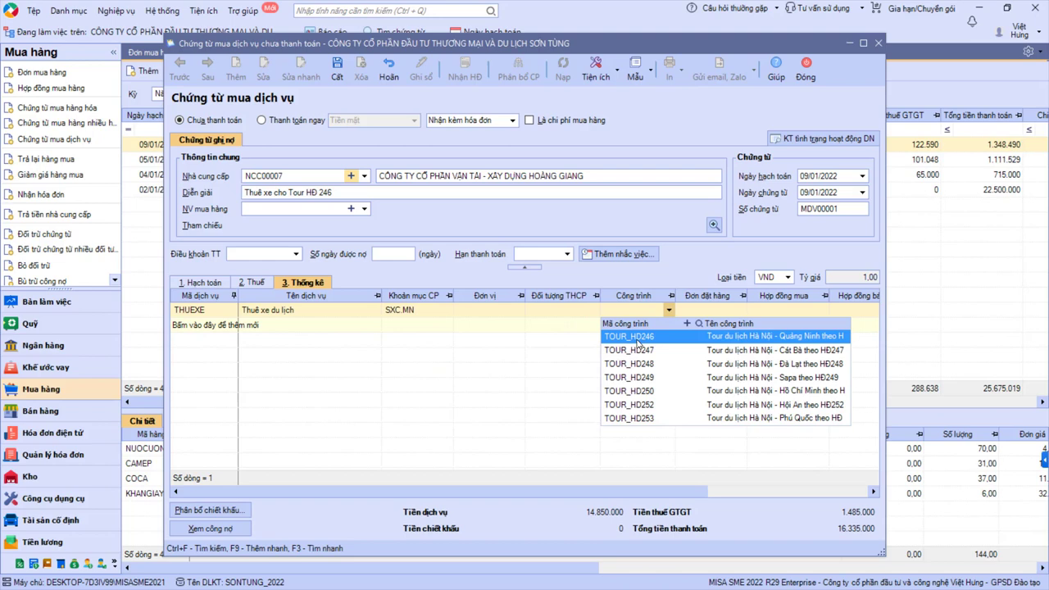
{"action": "left_click", "coordinate": [637, 343]}
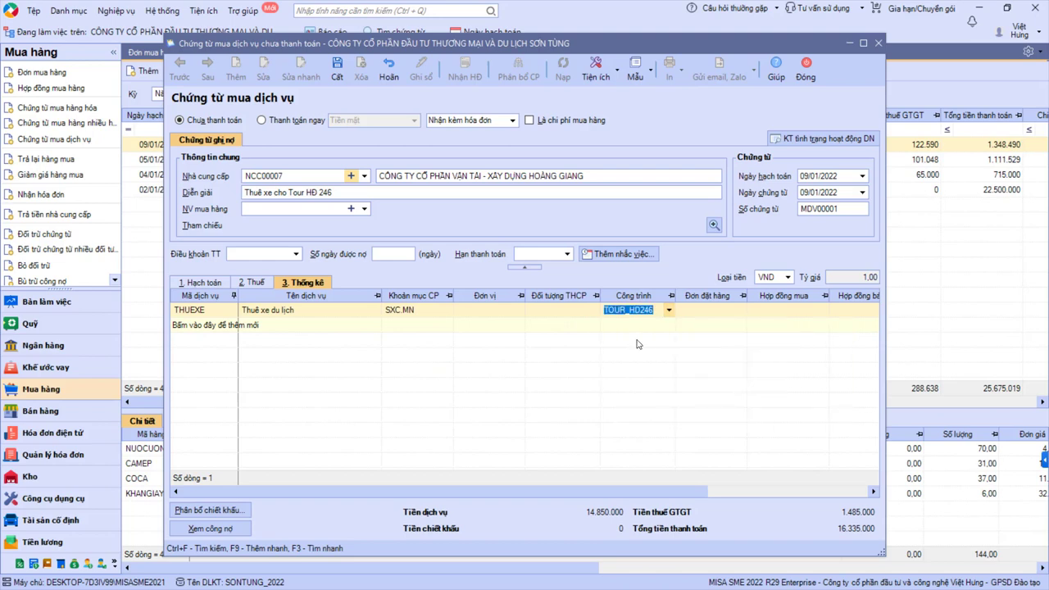
{"action": "key", "text": "Tab"}
Step: Compare the voucher totals, 16.335.000 payable, against the original invoice
{"action": "left_click", "coordinate": [591, 511]}
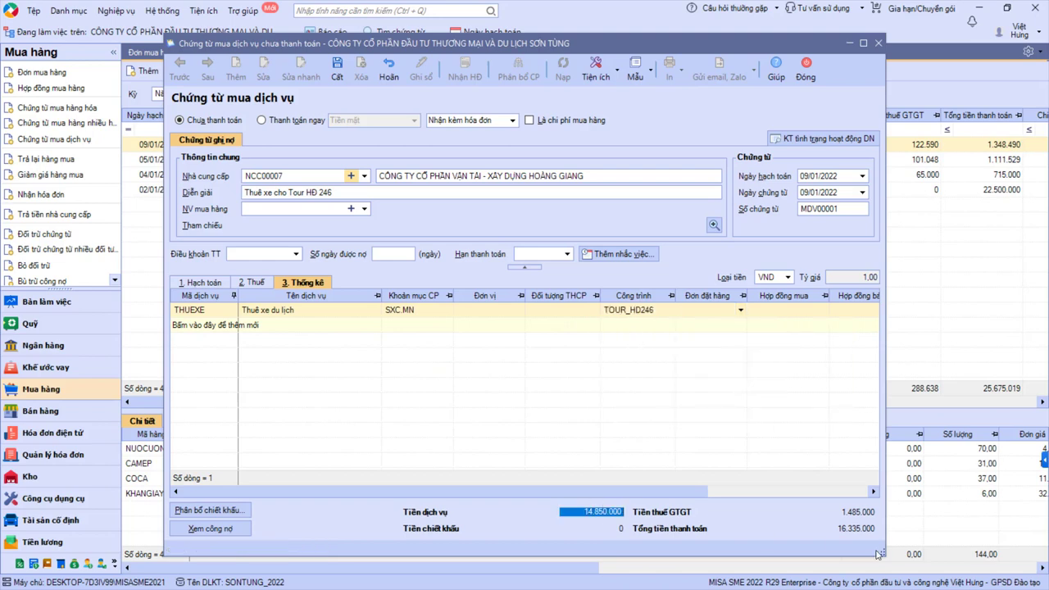
{"action": "left_click", "coordinate": [860, 512]}
{"action": "left_click", "coordinate": [844, 530]}
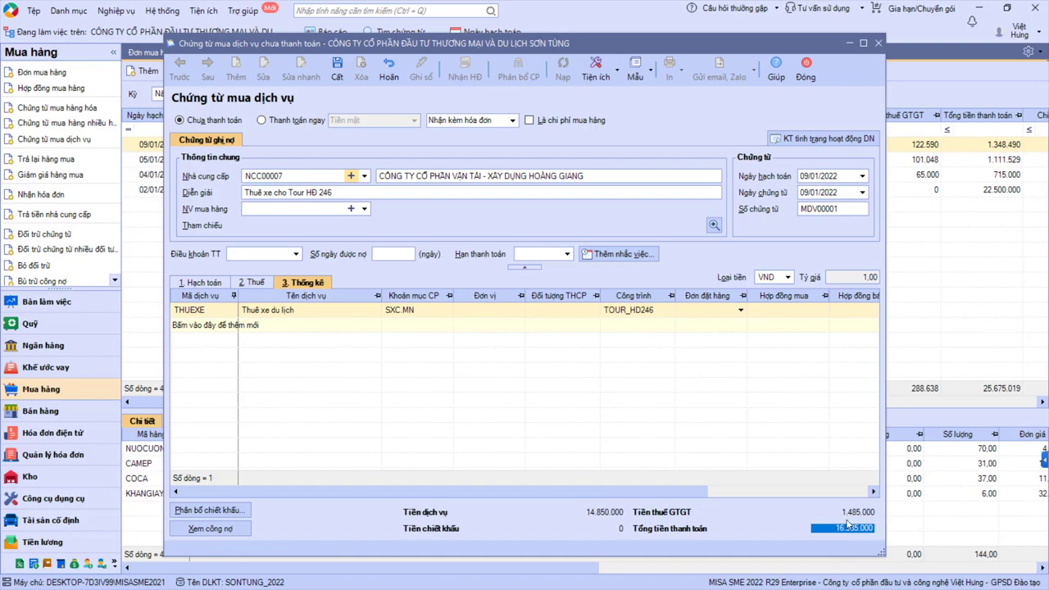
{"action": "key", "text": "alt+Tab"}
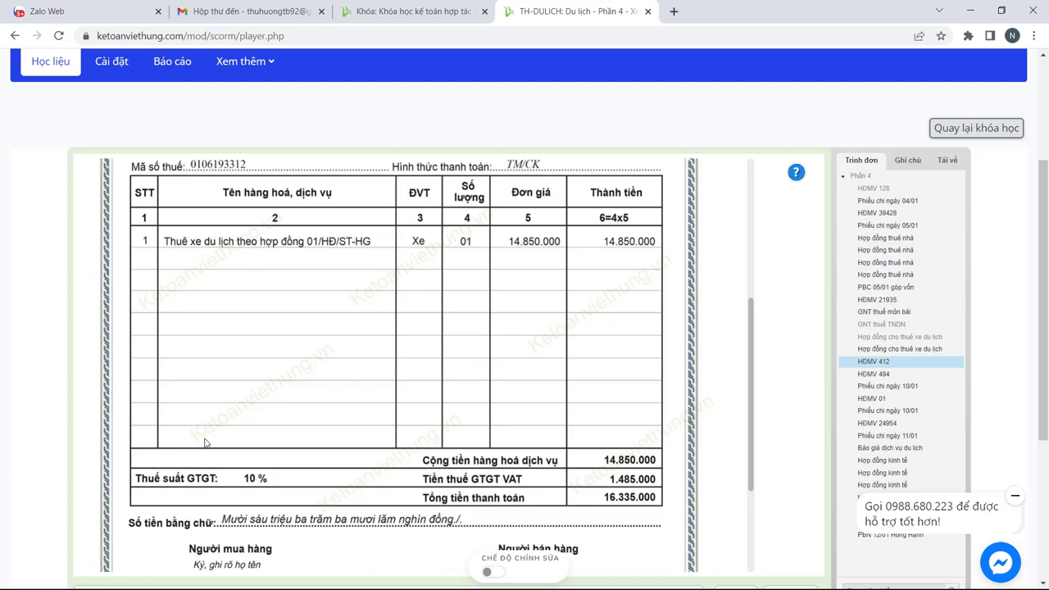
{"action": "key", "text": "alt+Tab"}
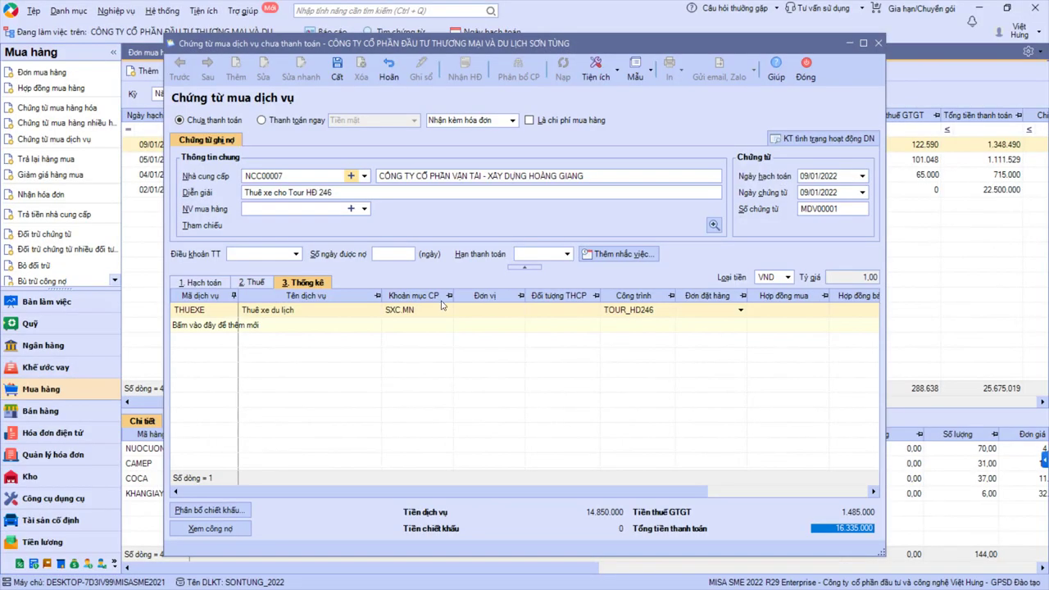
Step: Save voucher MDV00001 and close the Chứng từ mua dịch vụ window
{"action": "left_click", "coordinate": [337, 69]}
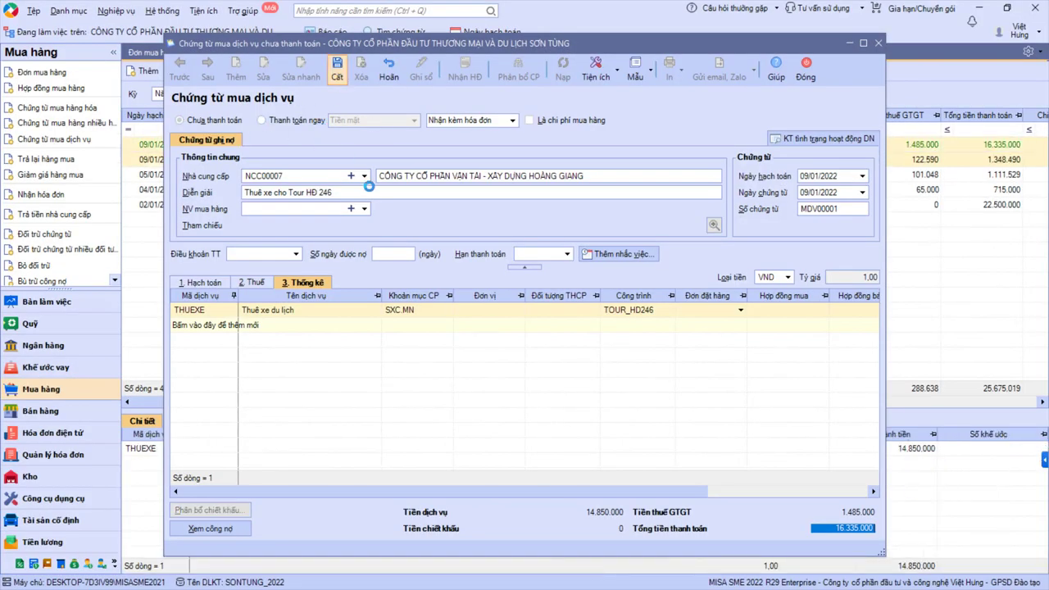
{"action": "left_click", "coordinate": [805, 69]}
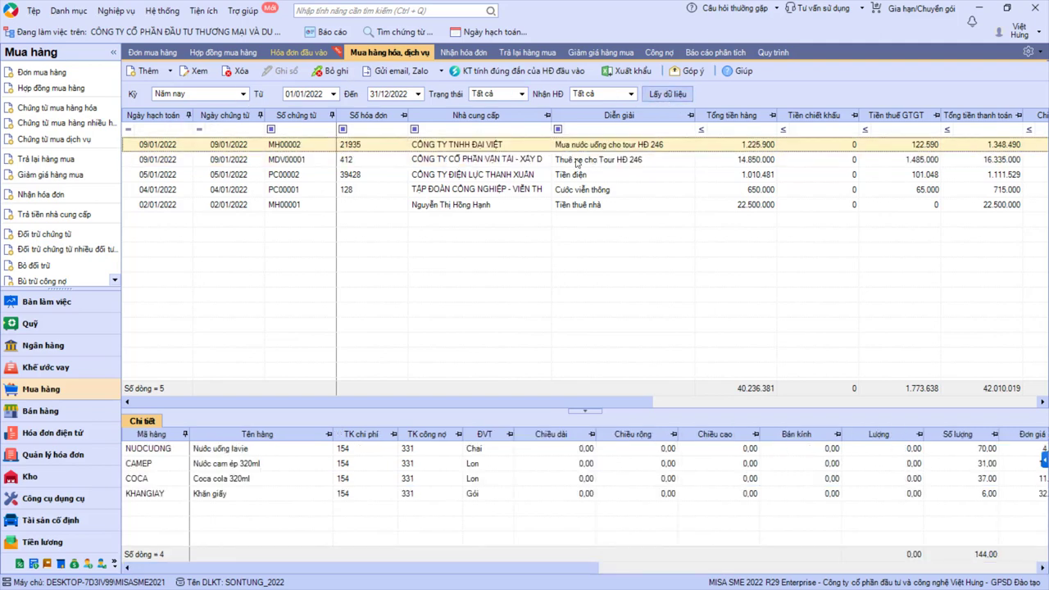
Step: Reopen voucher MDV00001 from the Mua hàng hóa, dịch vụ list
{"action": "left_click", "coordinate": [577, 162]}
{"action": "double_click", "coordinate": [593, 161]}
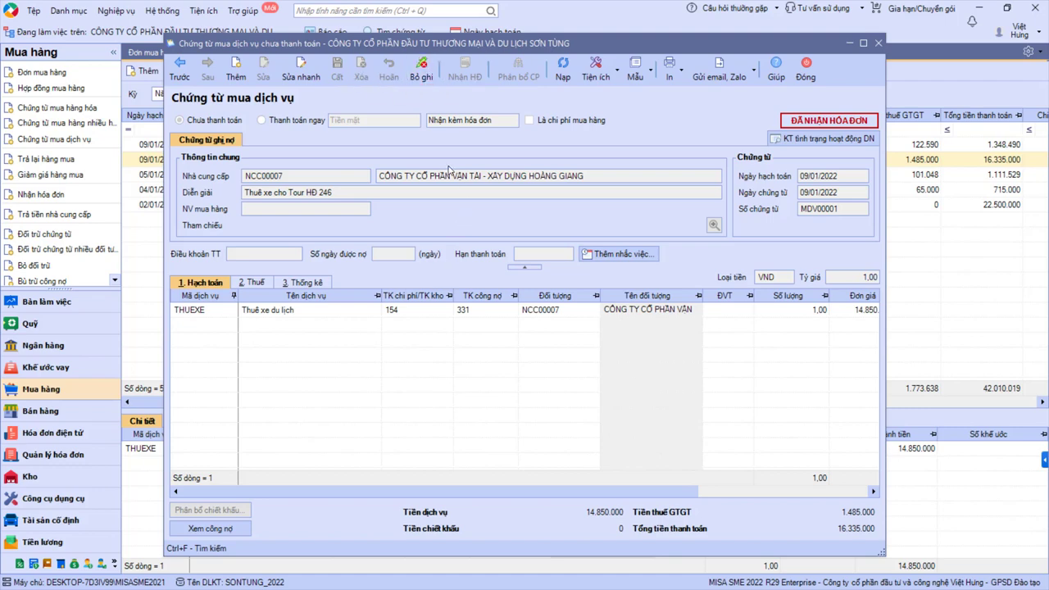
Step: Check the voucher's service description, then bring up invoice 412 in Chrome for comparison
{"action": "left_click", "coordinate": [315, 316]}
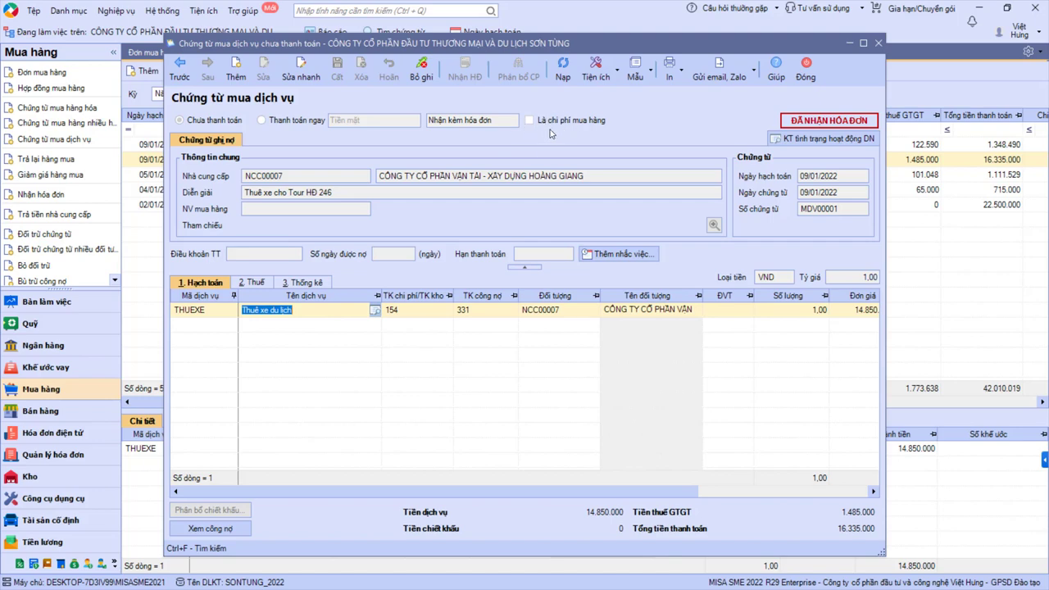
{"action": "key", "text": "alt+Tab"}
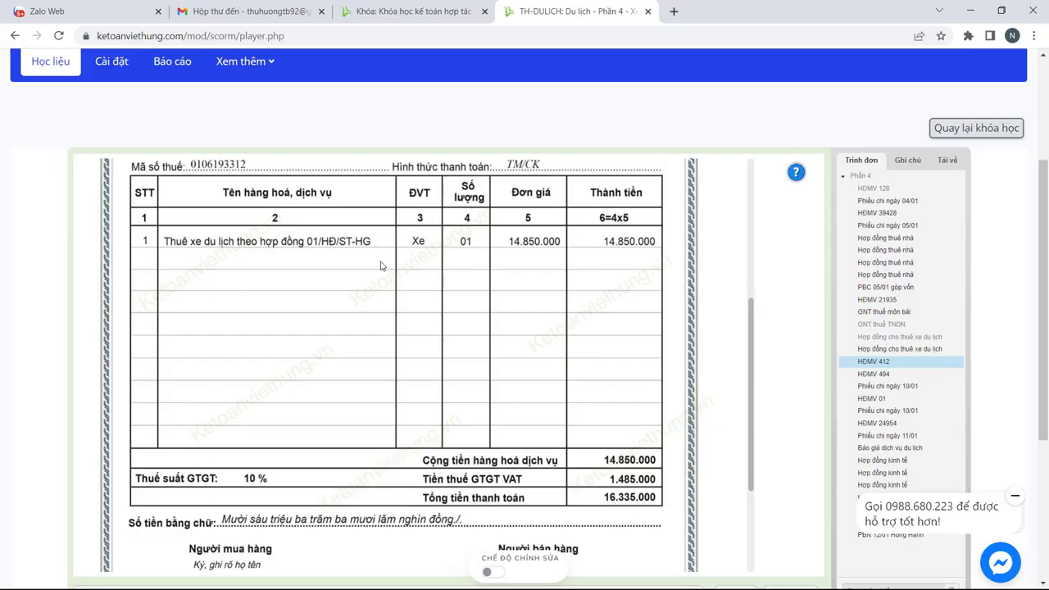